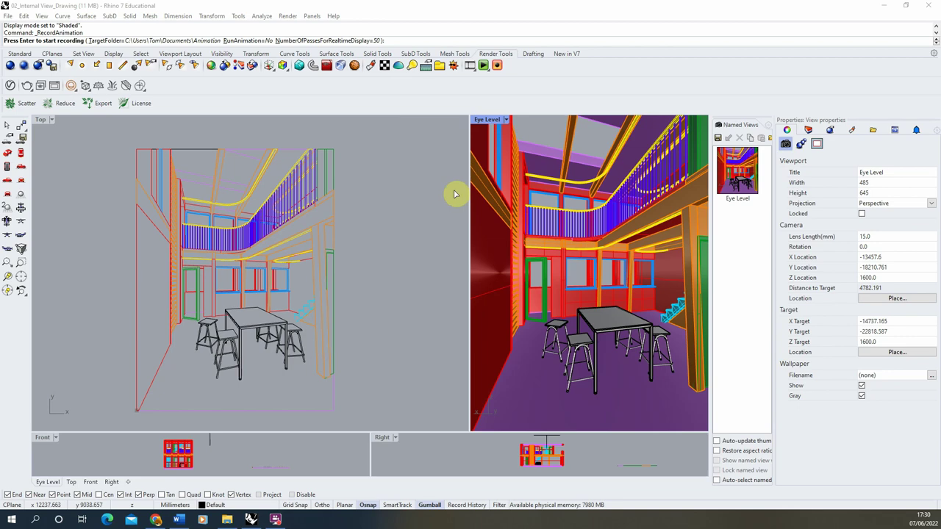
Set the current renderer to Legacy Rhino Render.
click(287, 17)
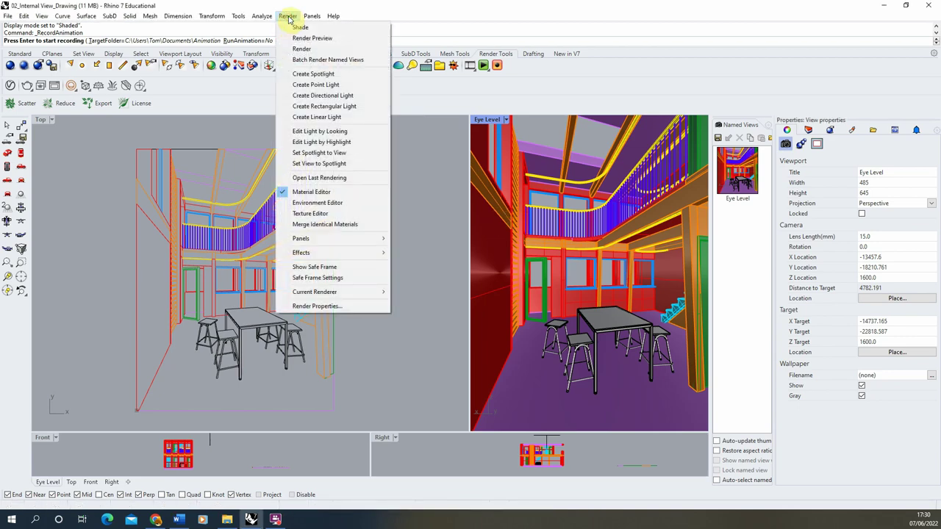
mouse_move(343, 292)
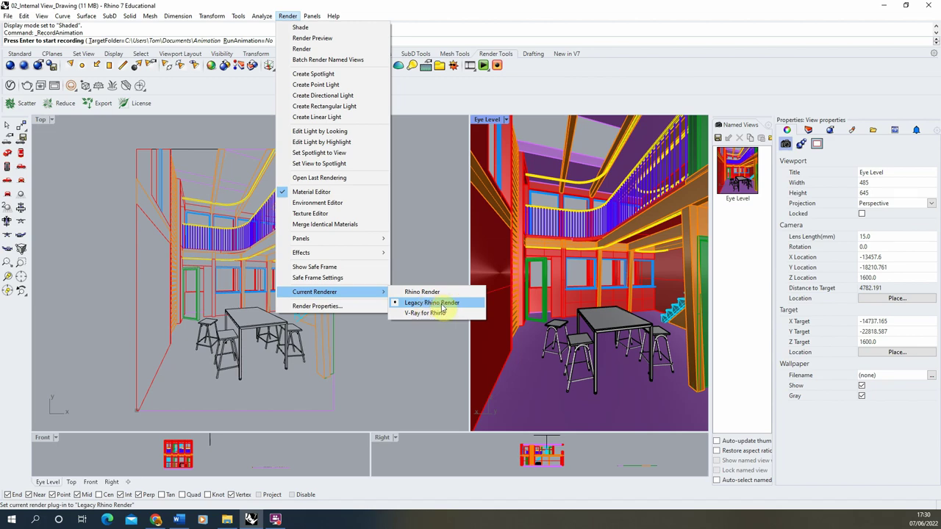
click(452, 308)
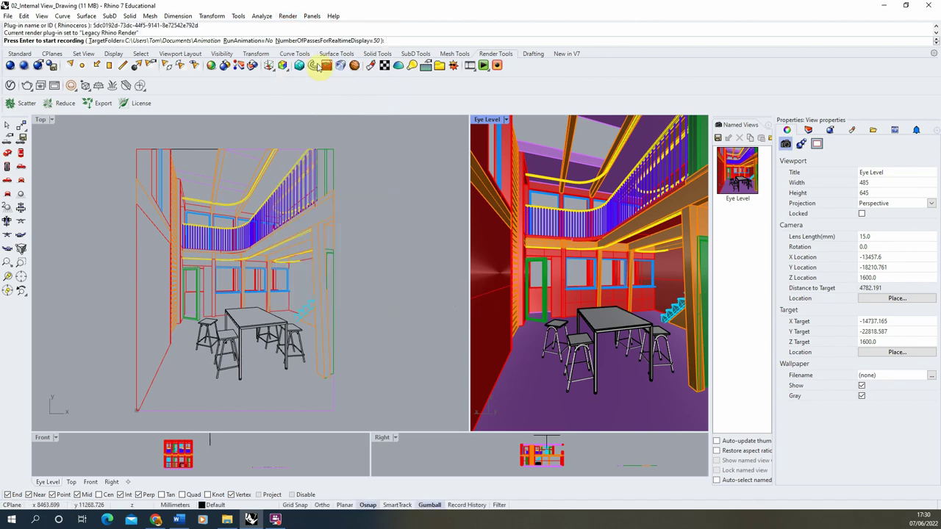
Open the render properties and check the lighting options, switching Skylight on and back off.
click(287, 16)
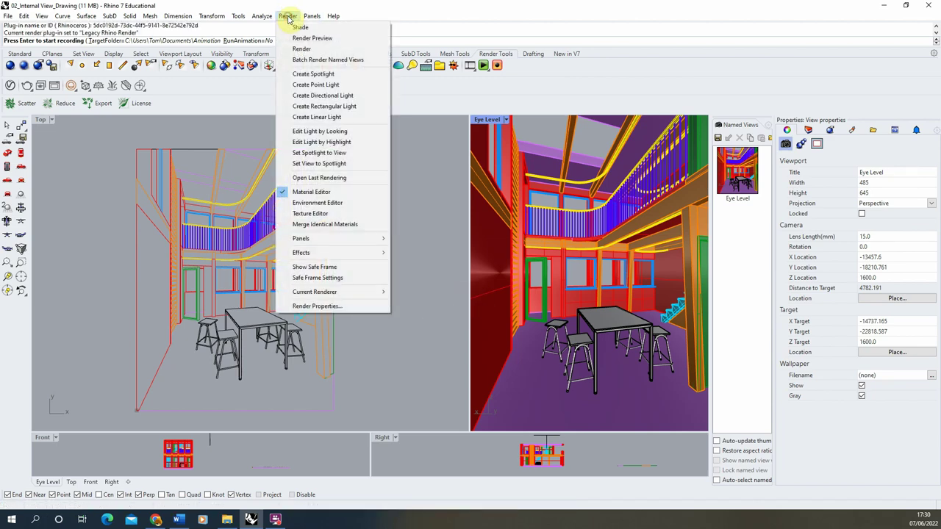
click(327, 305)
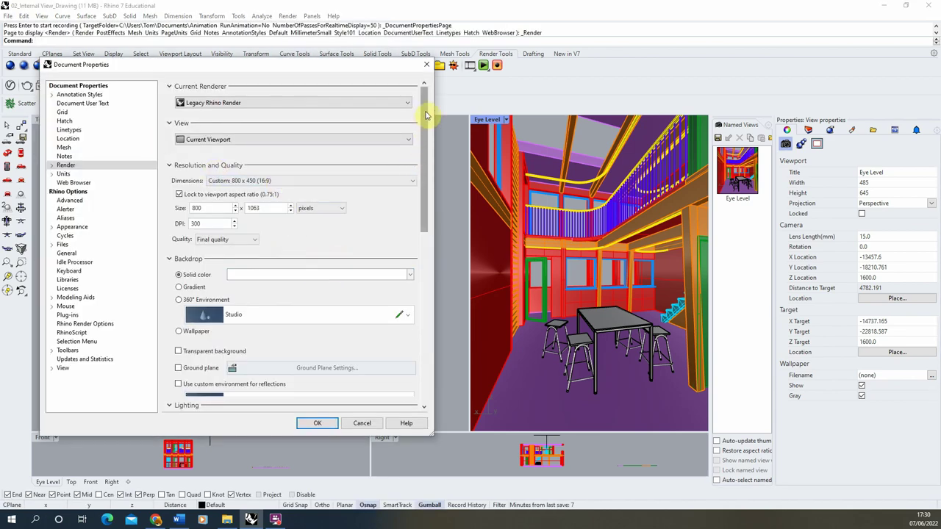
drag(427, 114, 425, 151)
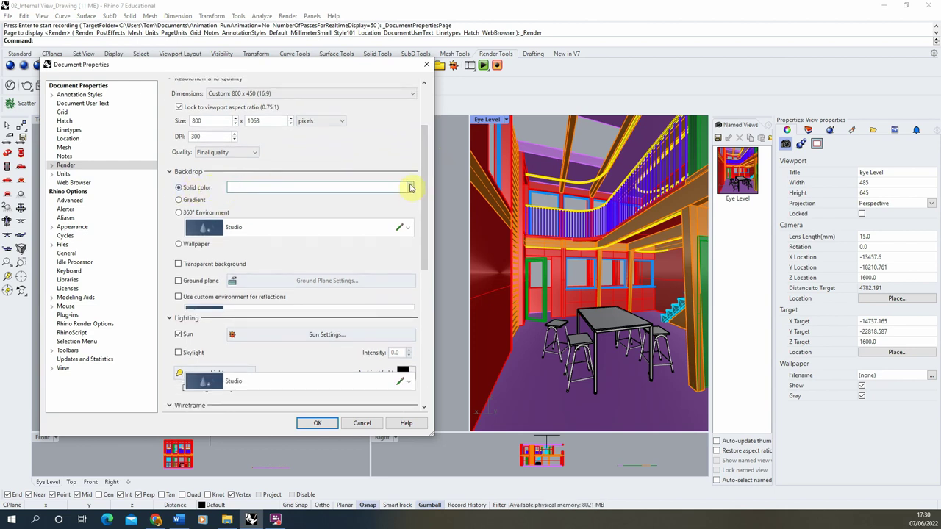
drag(421, 181, 420, 219)
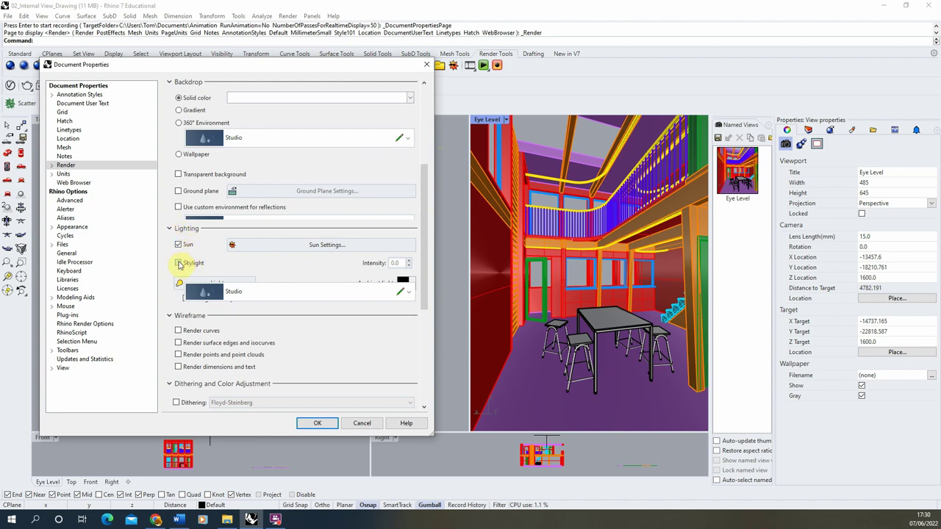
click(181, 264)
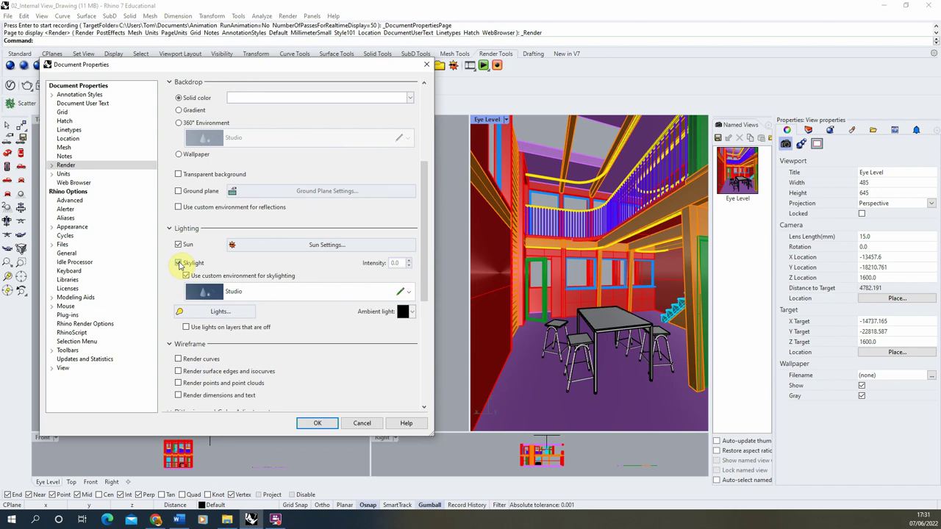
click(178, 263)
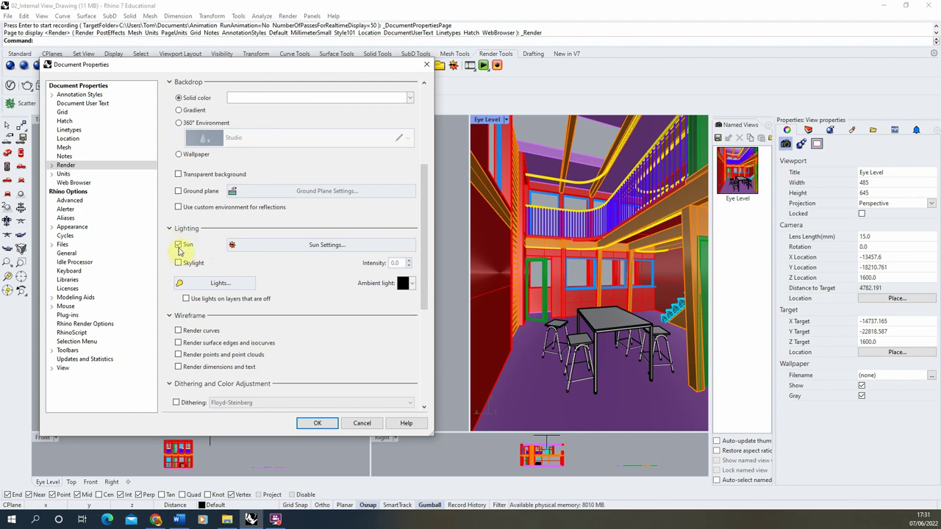
Review the sun settings and the render resolution, and accept the render properties.
click(316, 246)
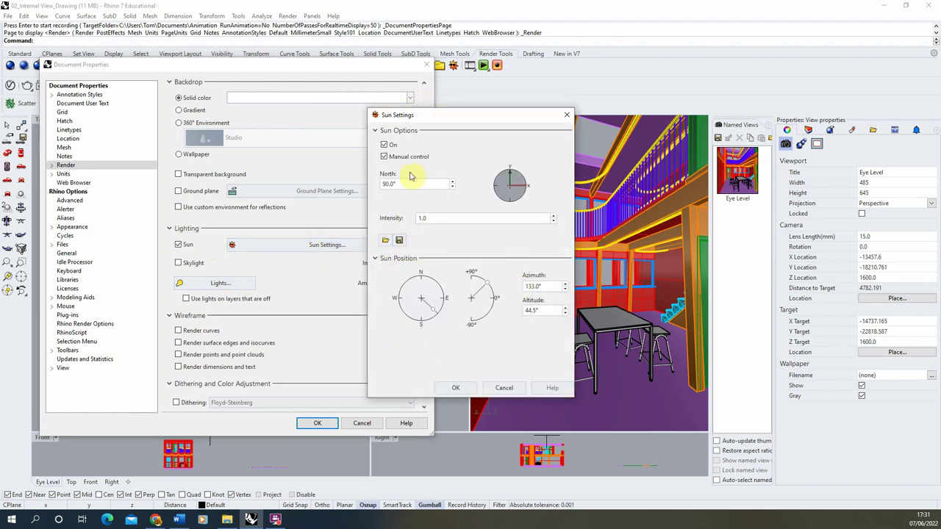
click(456, 388)
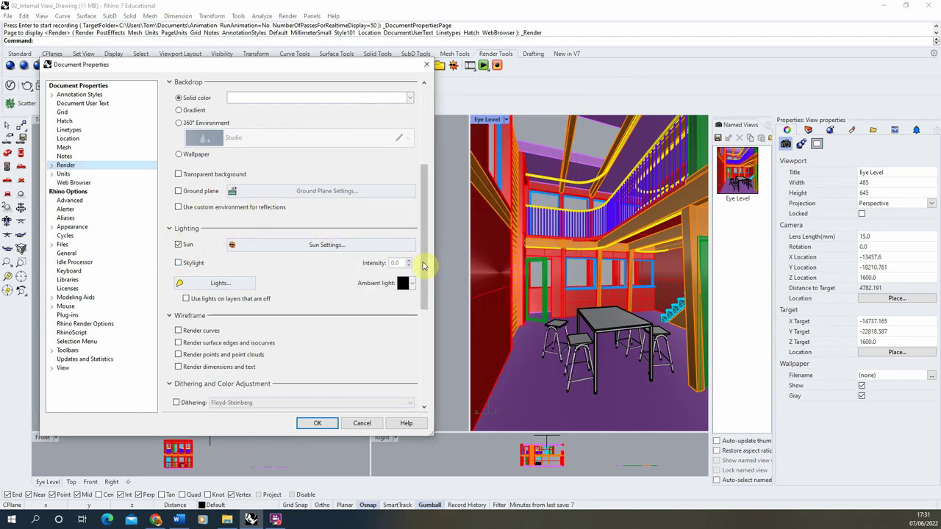
drag(420, 263, 416, 188)
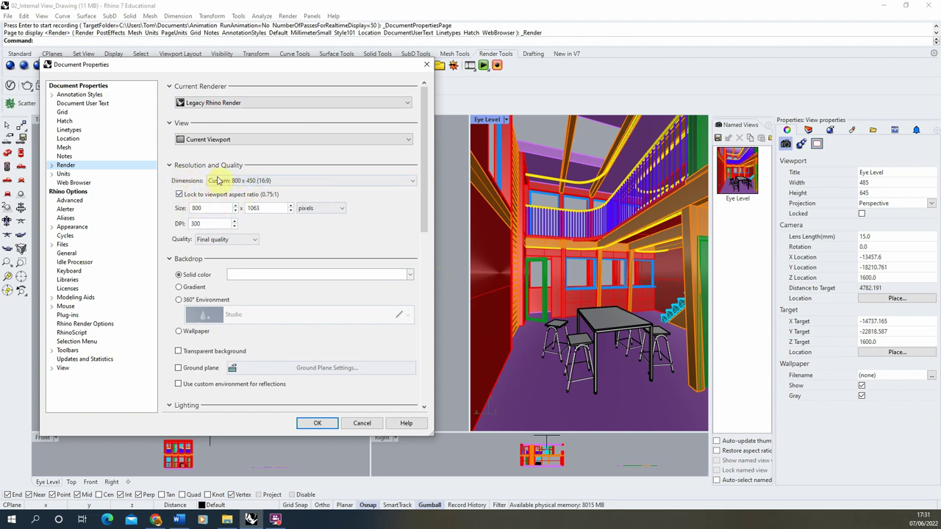
double_click(208, 207)
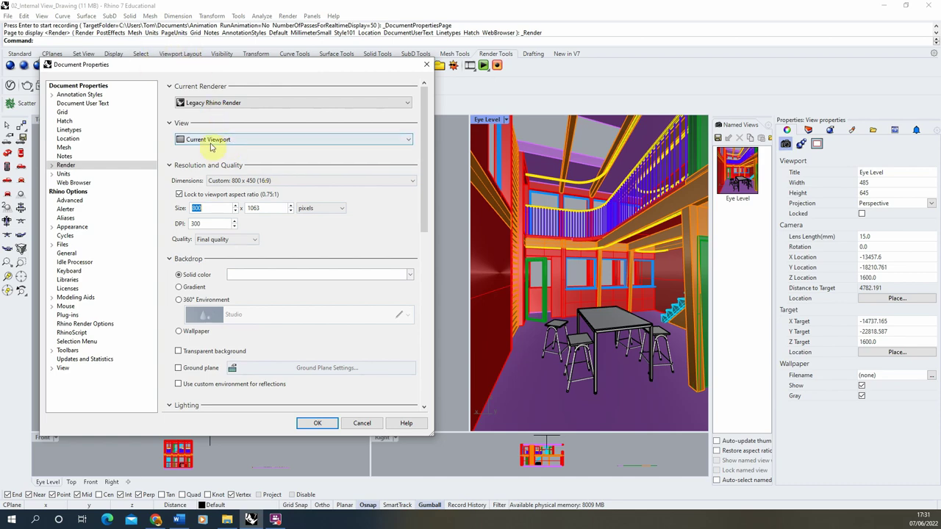
click(315, 423)
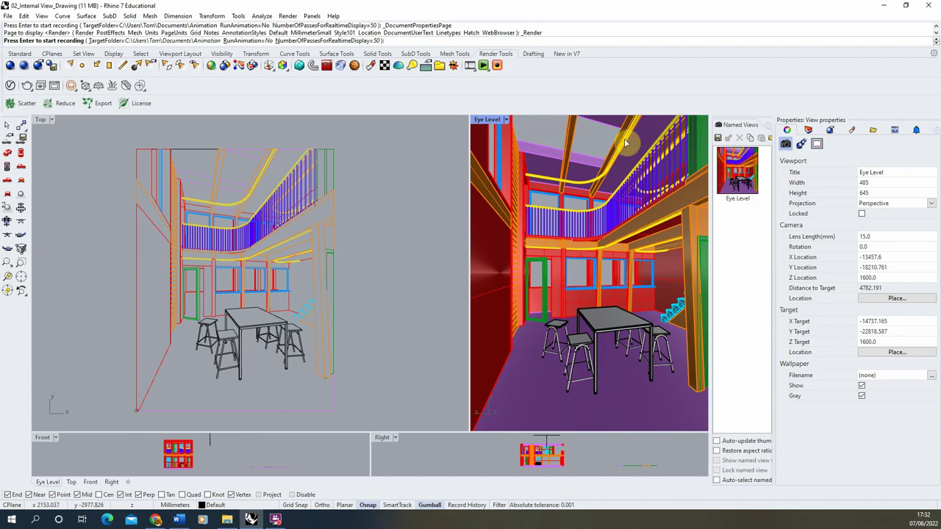
Make a test render of the Eye Level view to check the sunlight, and close the render window.
click(289, 16)
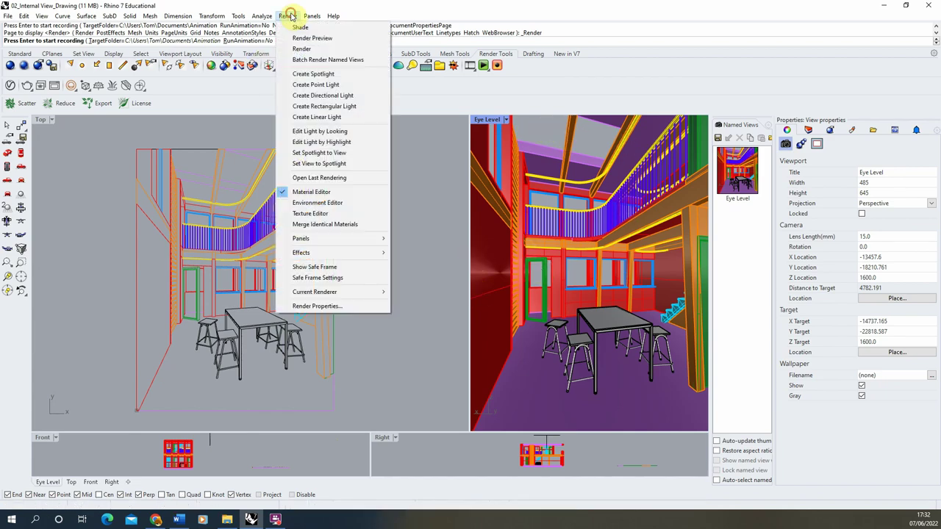
click(302, 48)
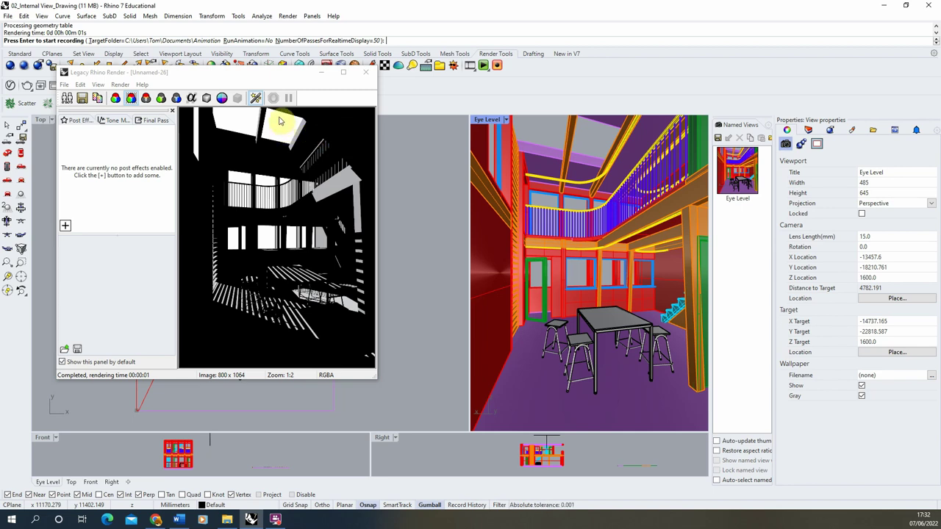
click(365, 72)
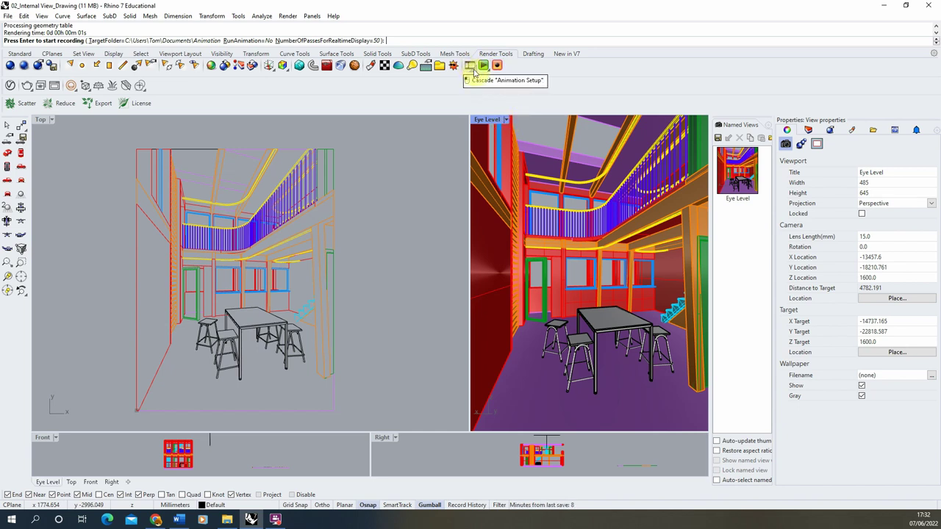
Start a One Day Sun Animation setup and set its location to London, United Kingdom.
click(473, 68)
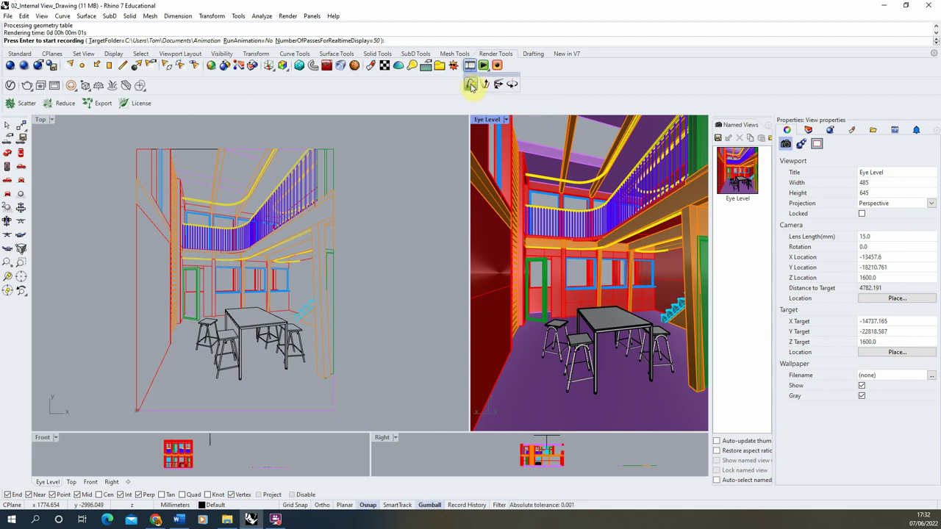
click(471, 86)
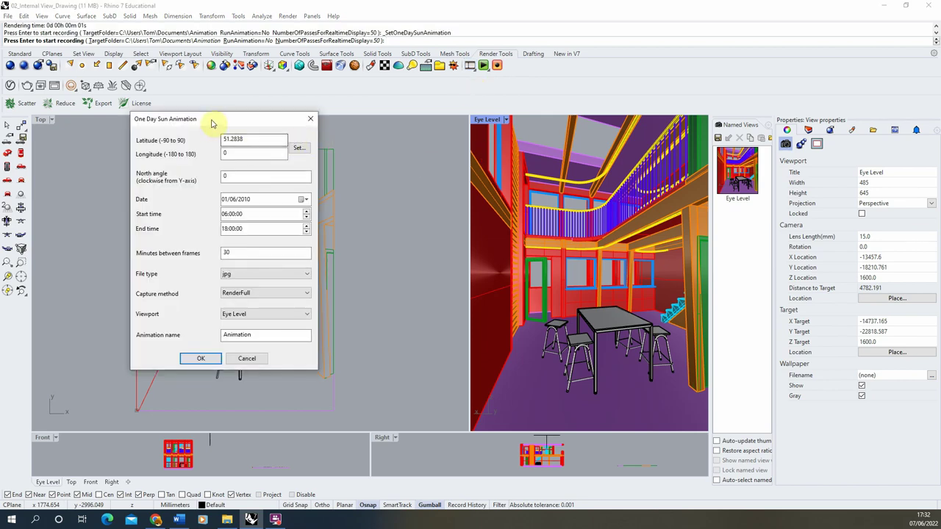
drag(210, 126, 319, 142)
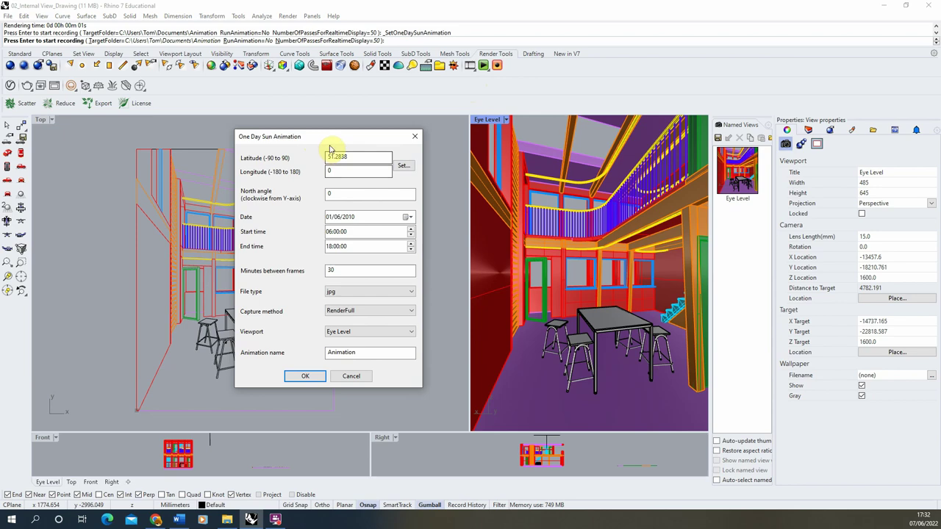
click(403, 165)
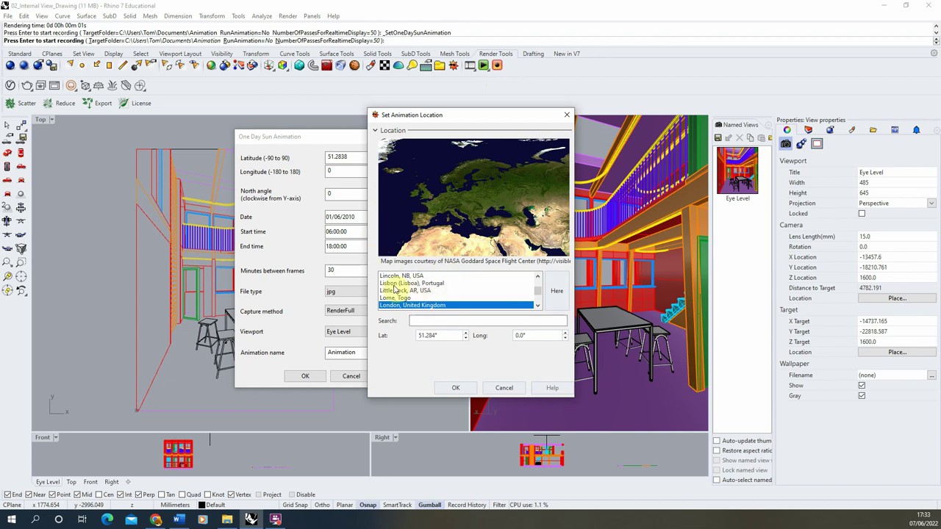
click(455, 390)
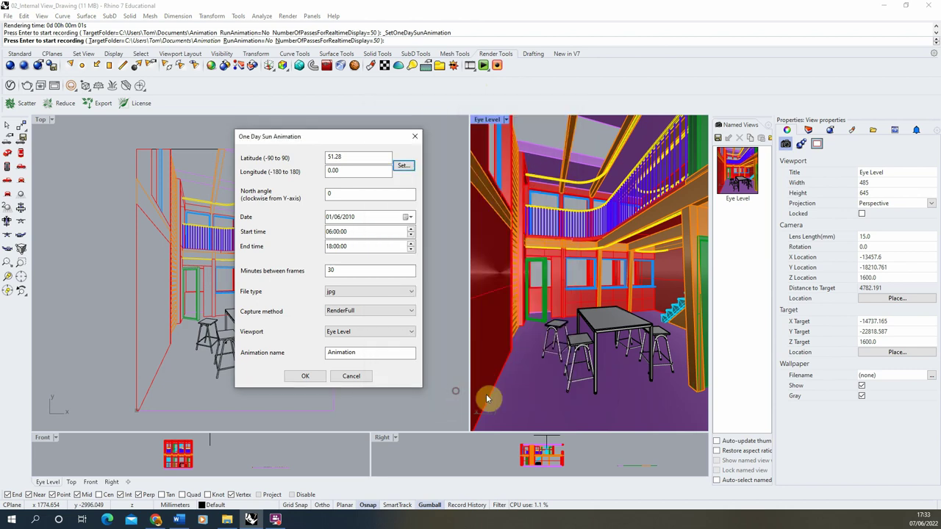
Set the sun animation to 5 minutes between frames after reviewing its north angle, date and times, and accept the setup.
double_click(328, 194)
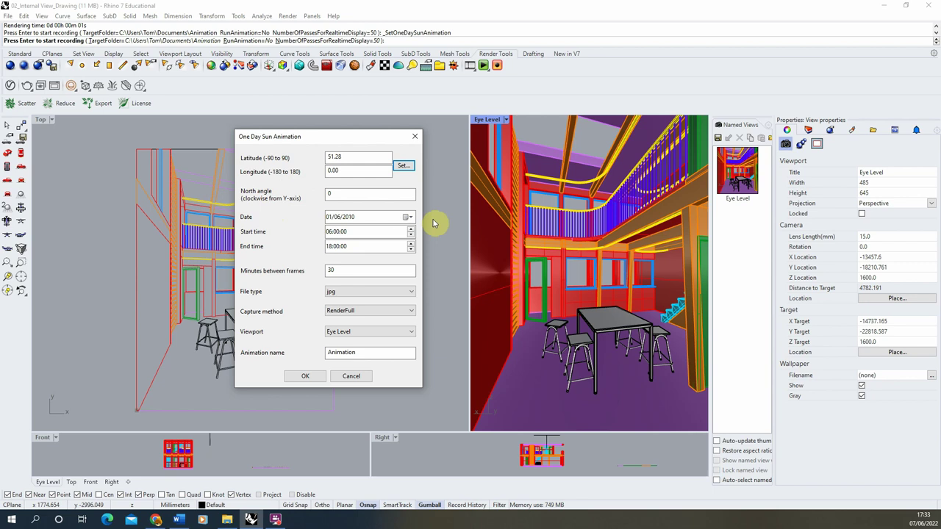
click(345, 217)
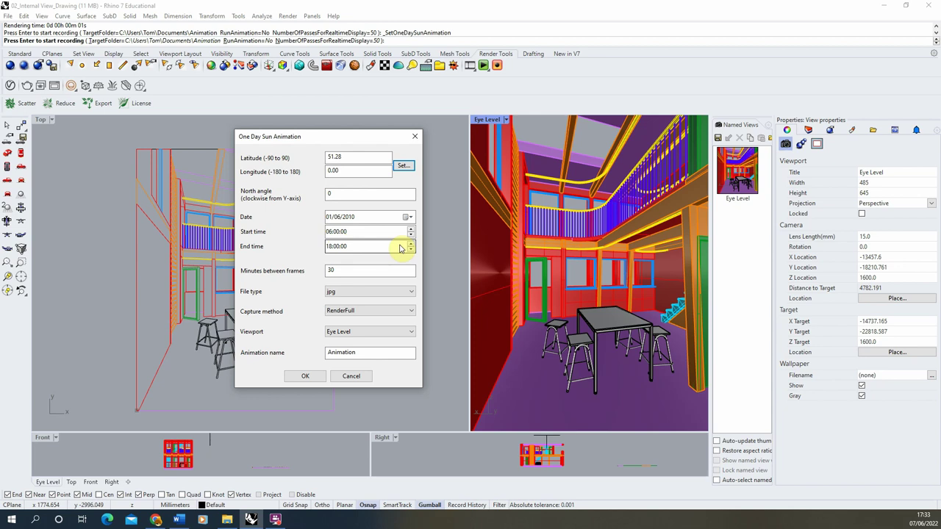
double_click(334, 270)
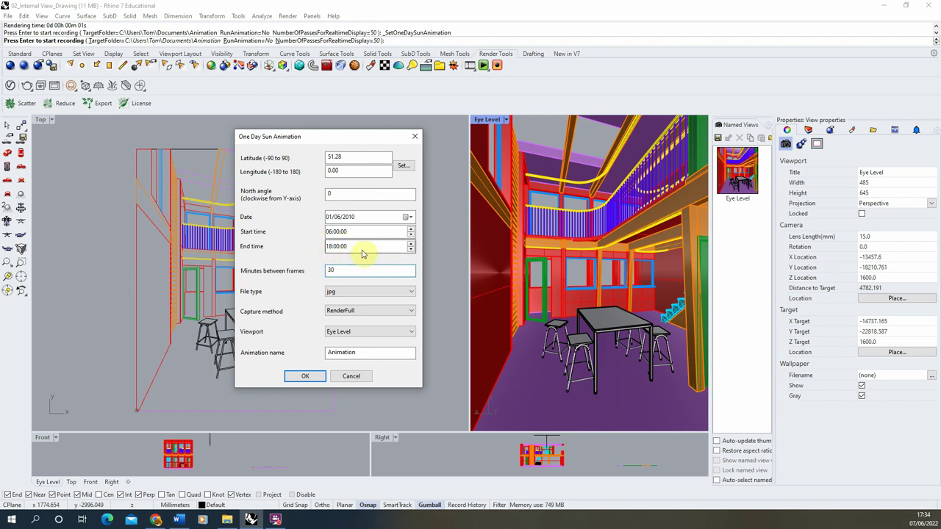
click(338, 246)
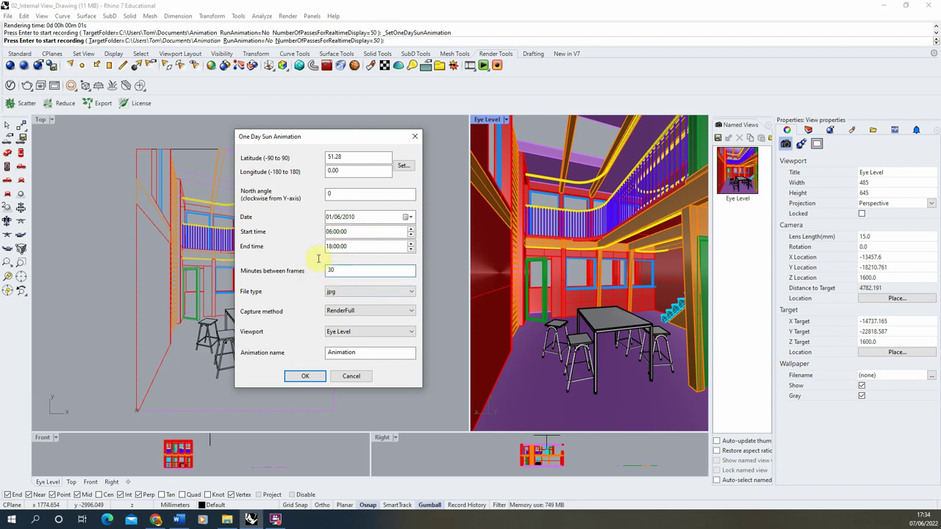
click(349, 274)
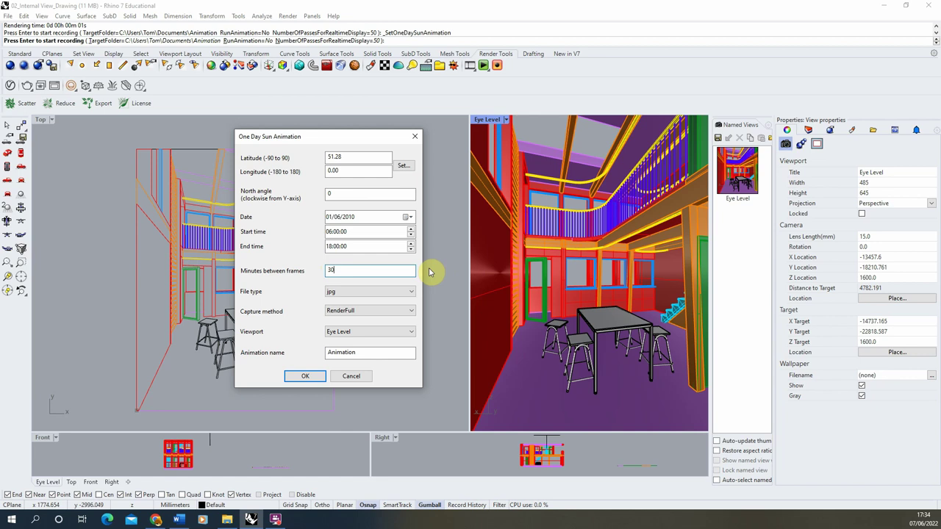
double_click(346, 271)
text(5)
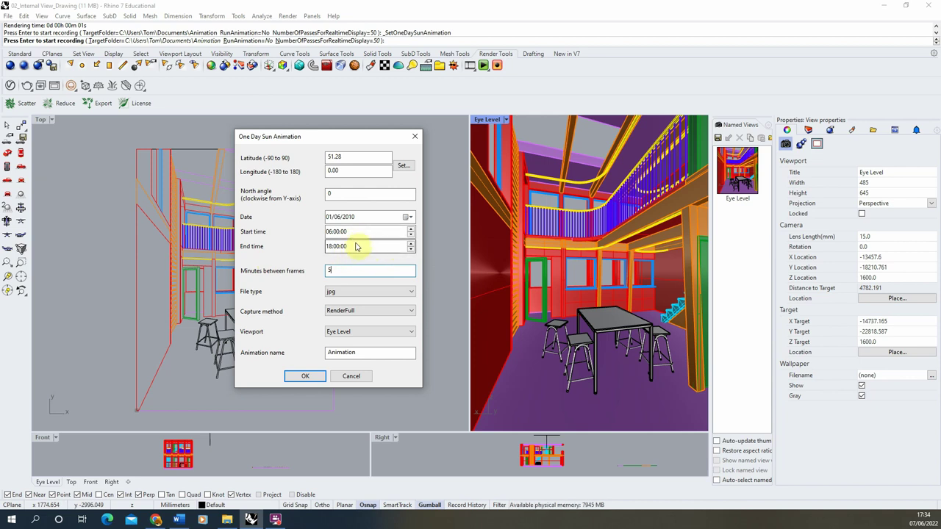
click(355, 247)
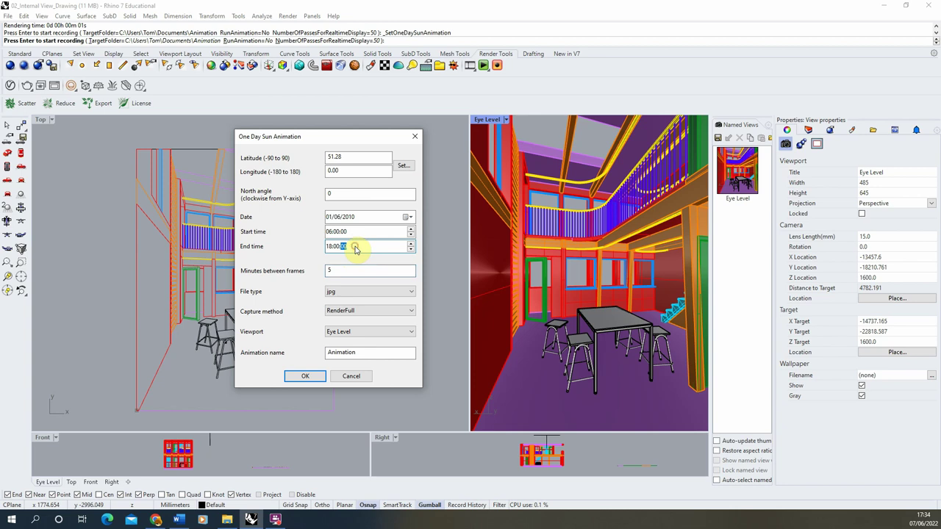
click(346, 271)
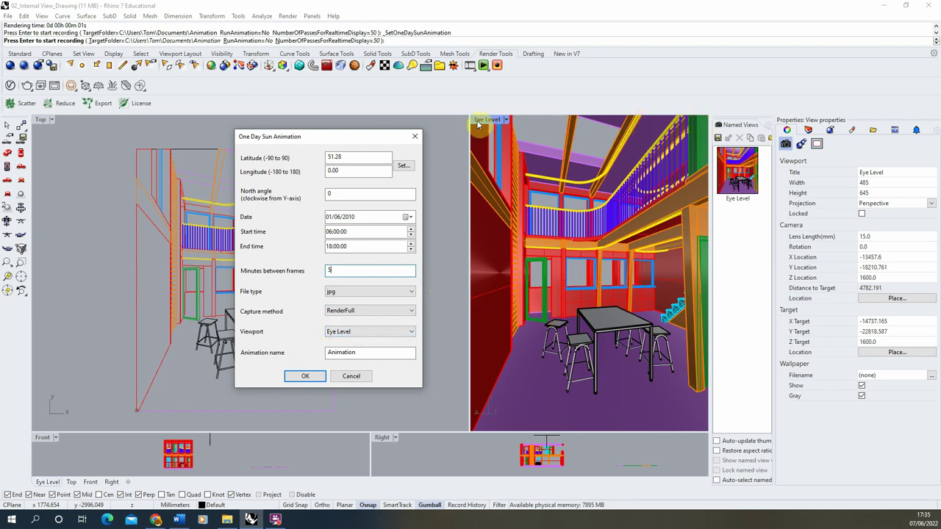
click(299, 377)
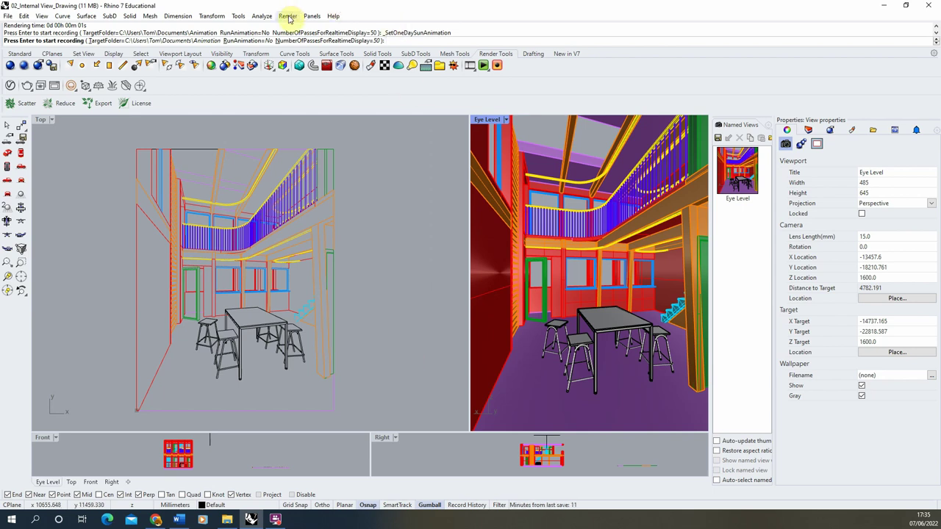
Record the one-day sun animation with its target folder set to 03_SunAnimation\Animation.
click(498, 67)
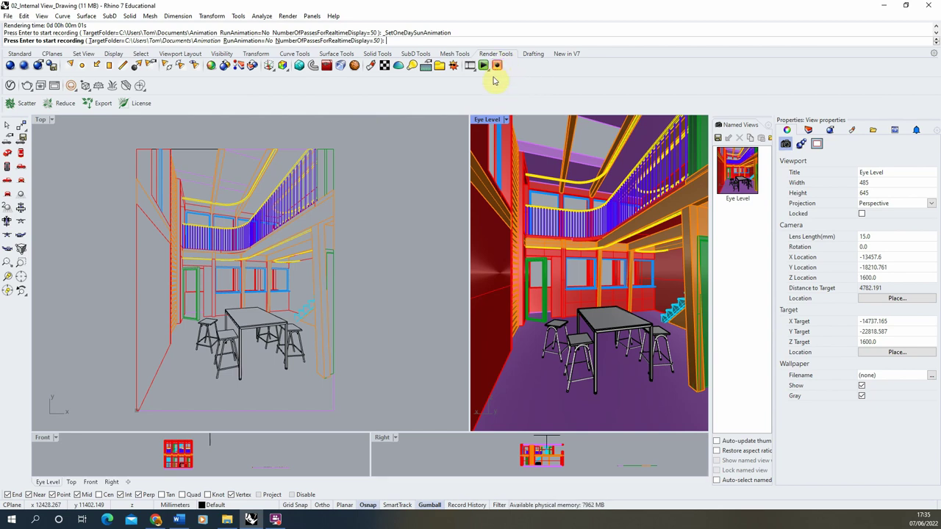
click(498, 67)
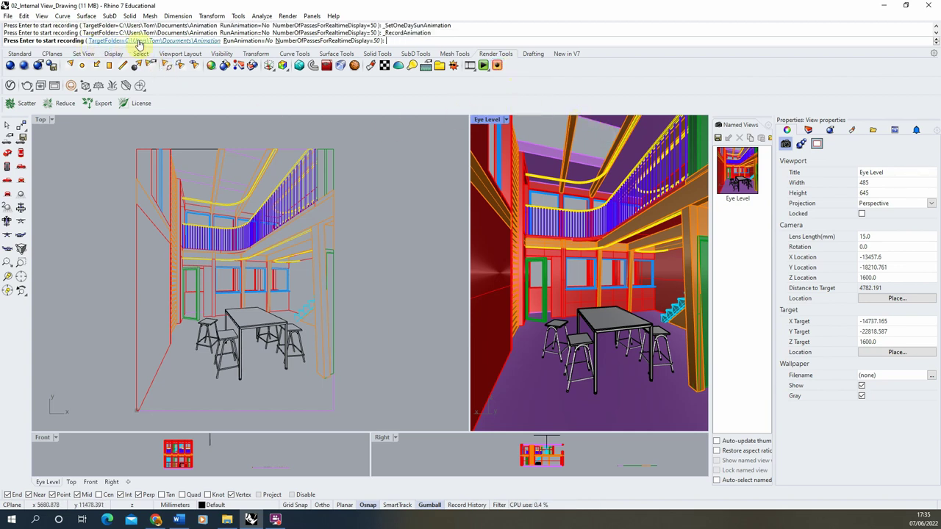
click(140, 41)
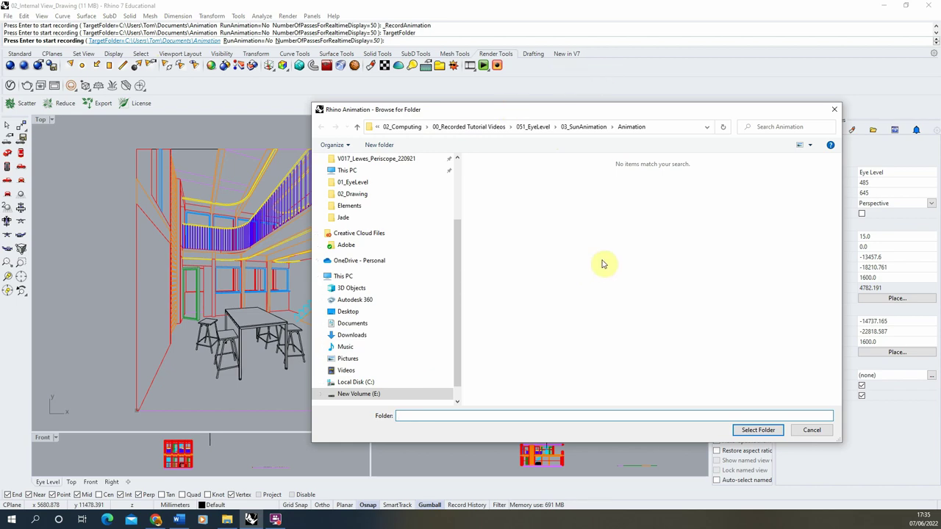
text(1)
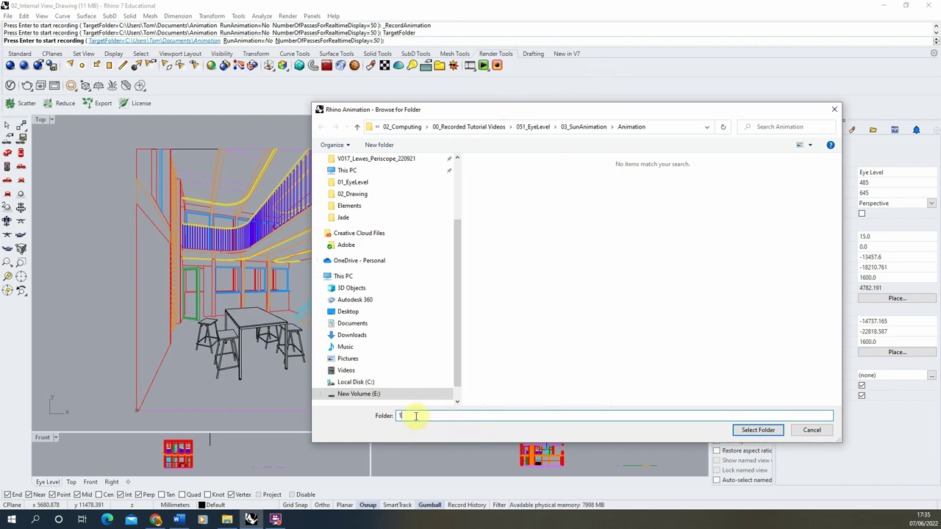
click(758, 430)
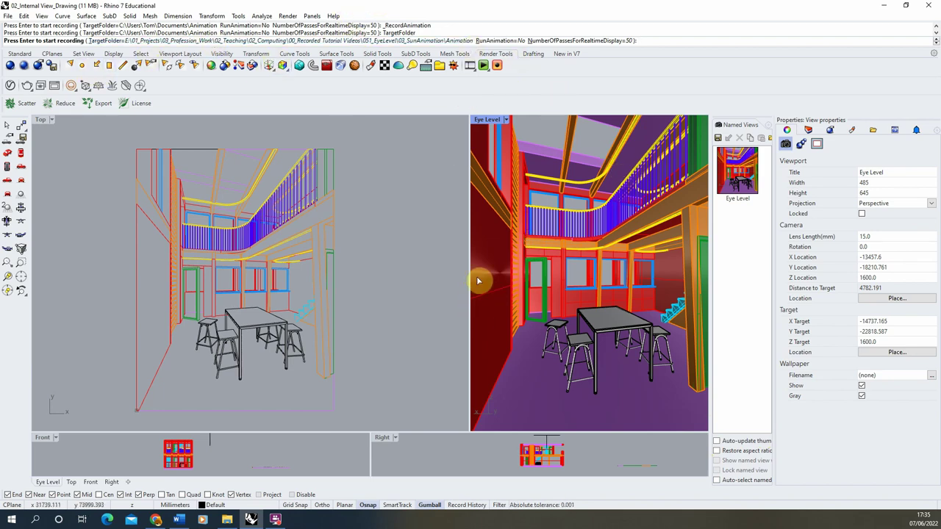
key(Return)
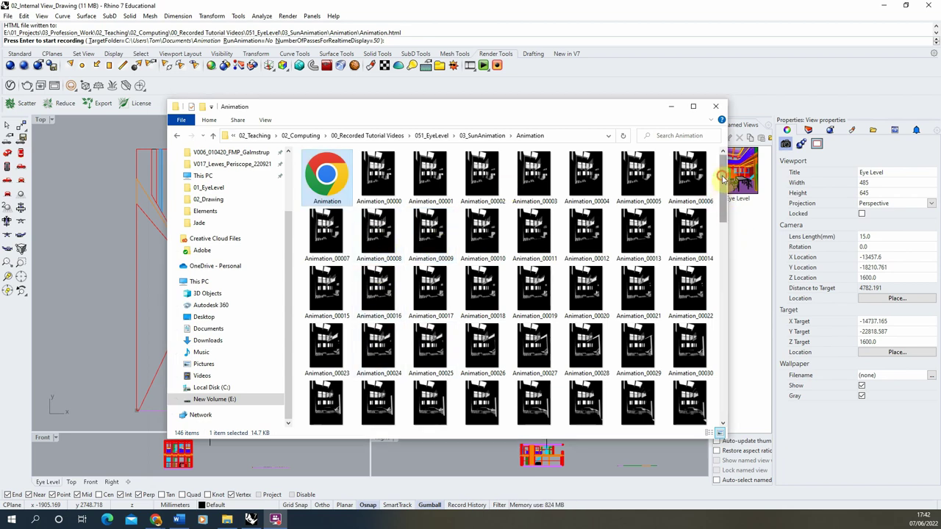
Look through the rendered frames in the Animation folder, switch to Chrome and play the sun animation in Animation.html.
mouse_move(723, 174)
mouse_down()
mouse_move(720, 385)
mouse_move(726, 180)
mouse_up()
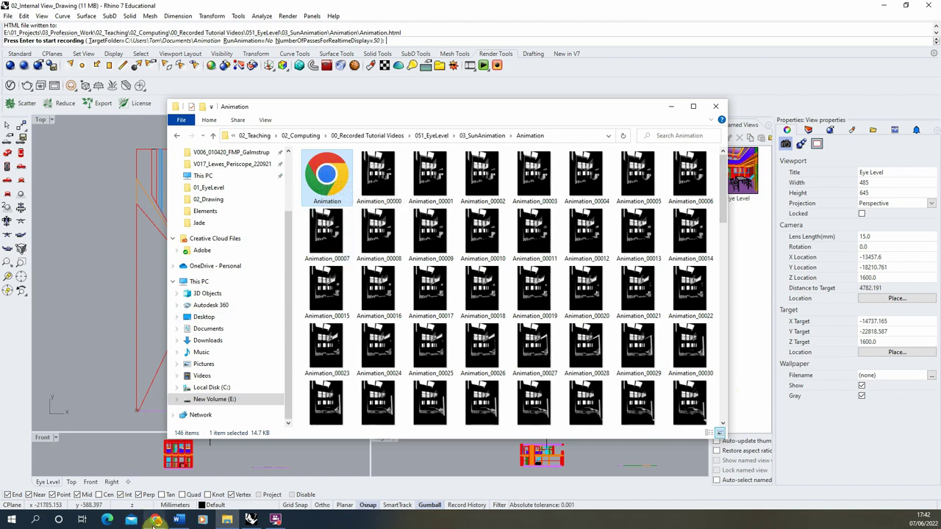
mouse_move(154, 521)
click(190, 480)
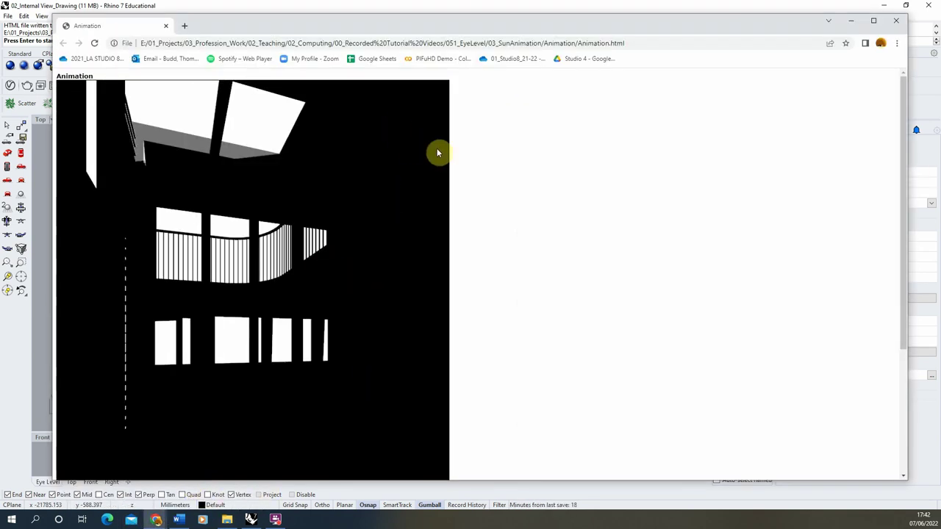
drag(903, 145, 773, 320)
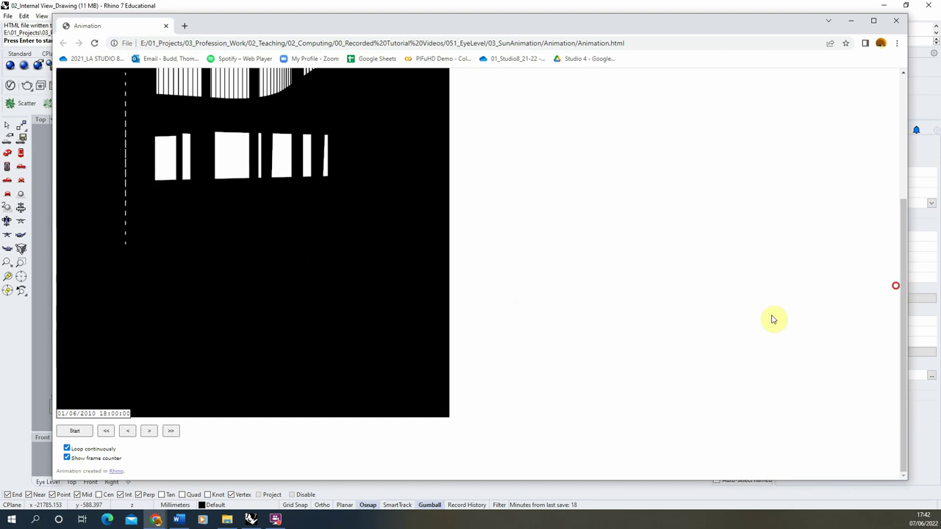
click(70, 436)
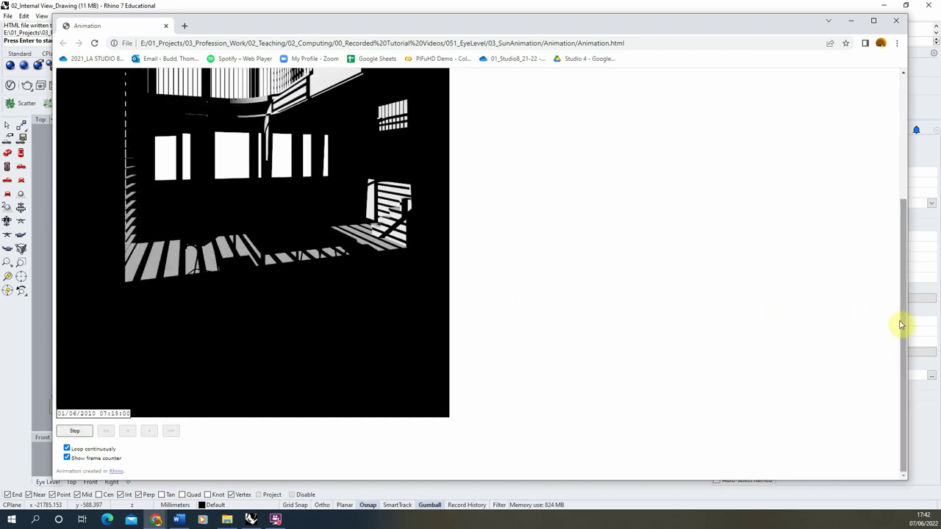
drag(901, 319, 899, 209)
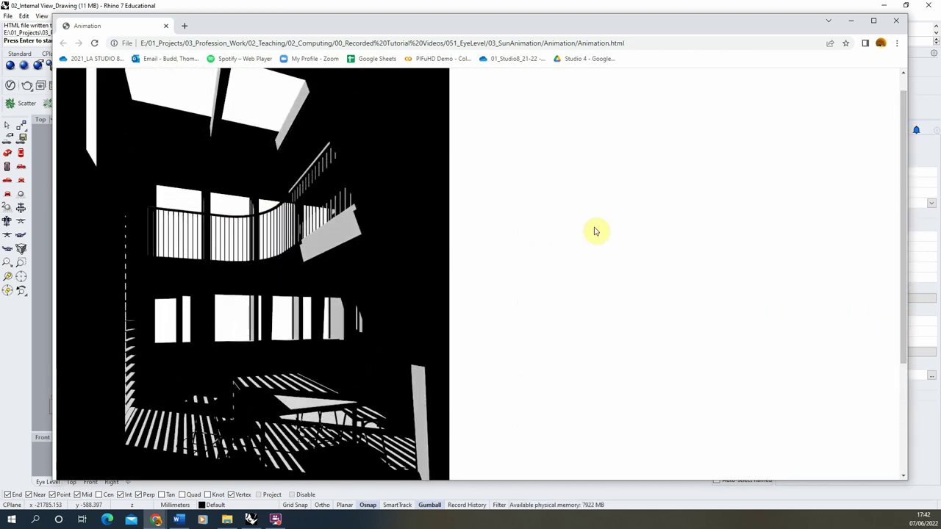
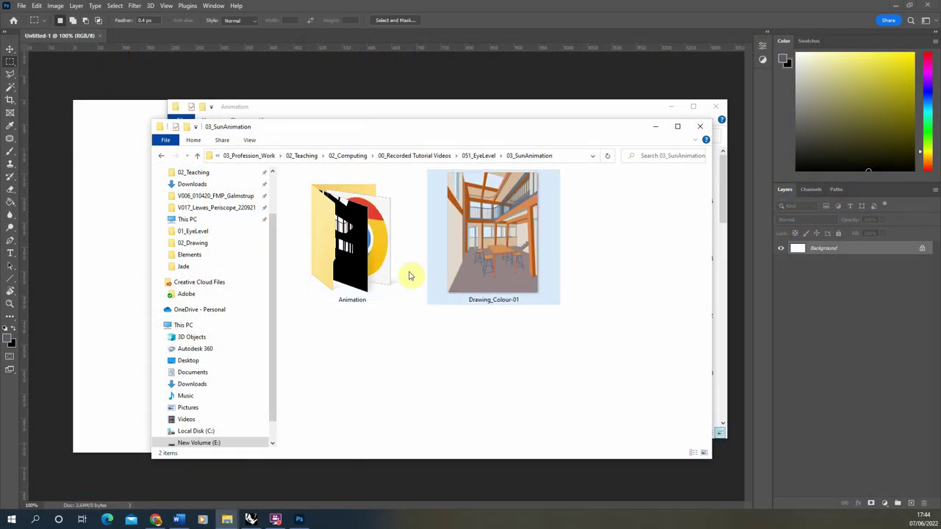
Open the Animation folder inside 03_SunAnimation, copy its full path and return to Photoshop.
double_click(357, 267)
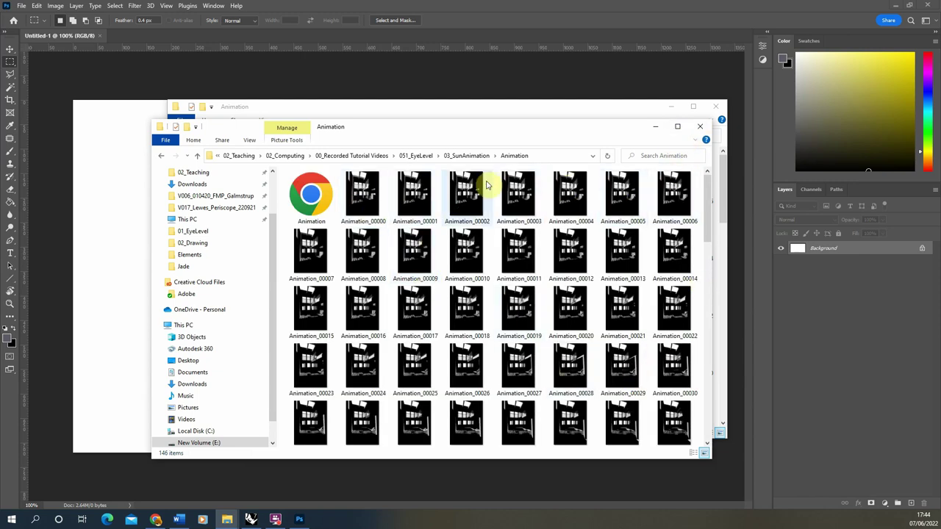
click(544, 155)
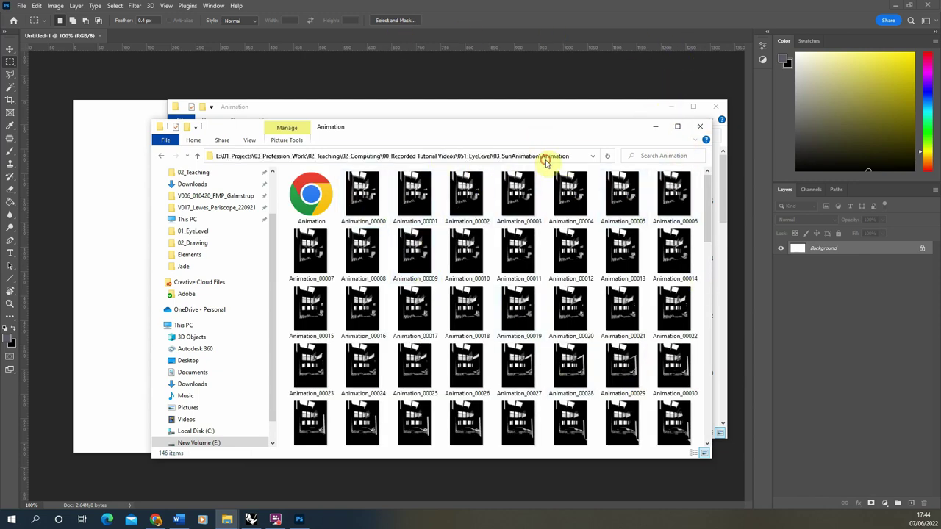
click(652, 128)
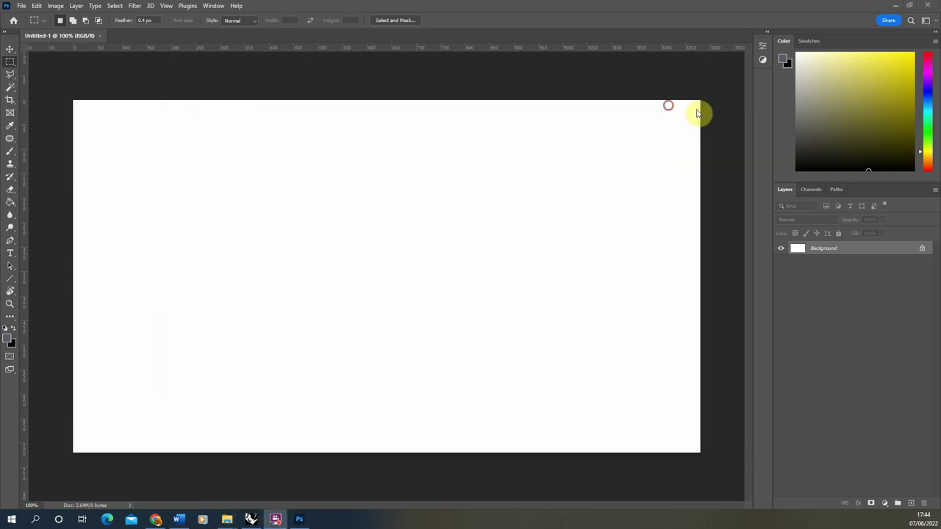
Load the files Animation_00000 to Animation_00144 from the 03_SunAnimation\Animation folder into one document as a stack of layers.
click(22, 6)
mouse_move(88, 243)
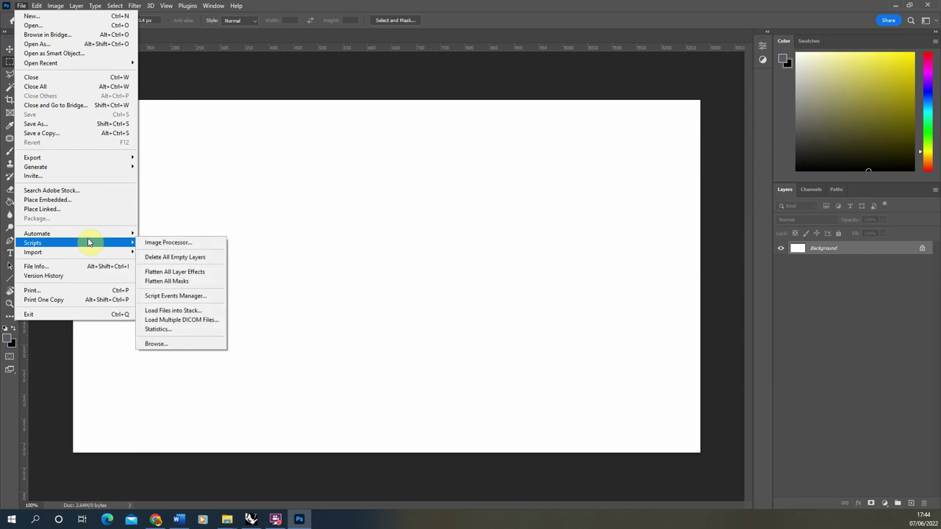
click(198, 311)
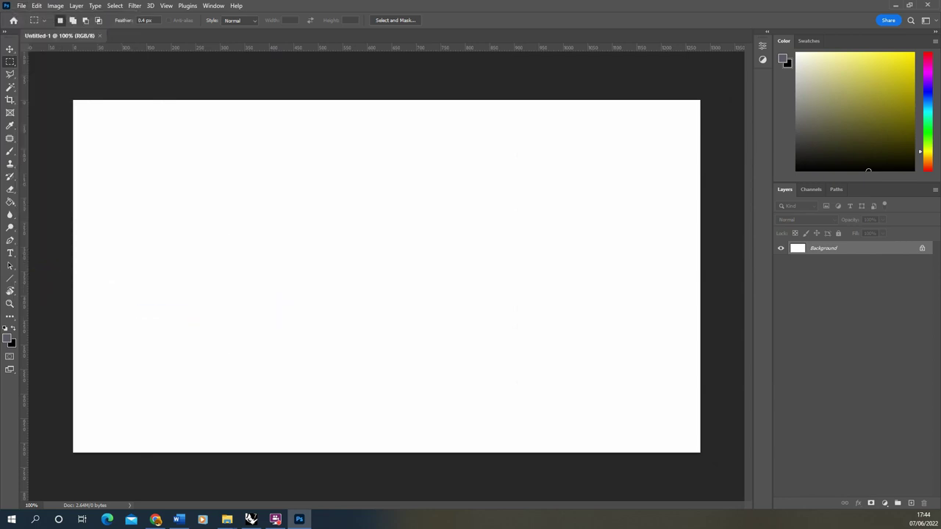
drag(374, 121, 435, 121)
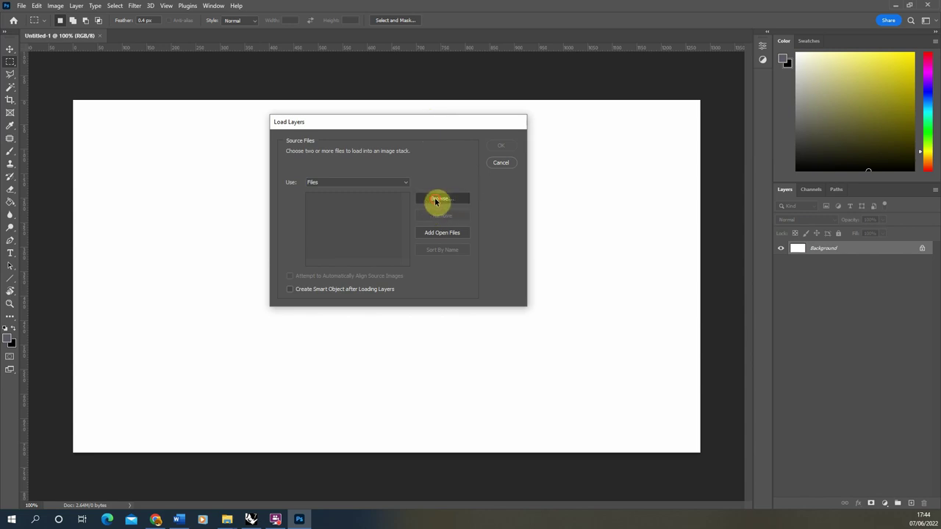
click(436, 200)
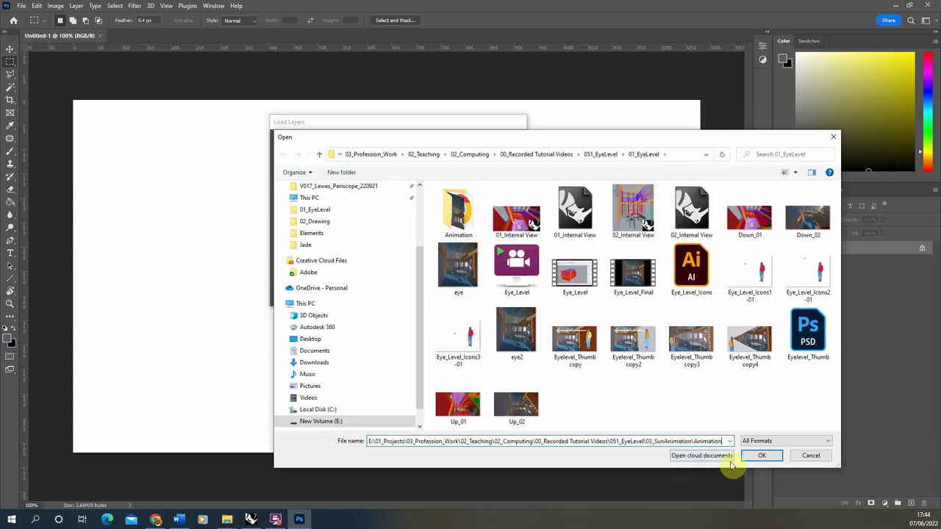
click(762, 456)
click(519, 217)
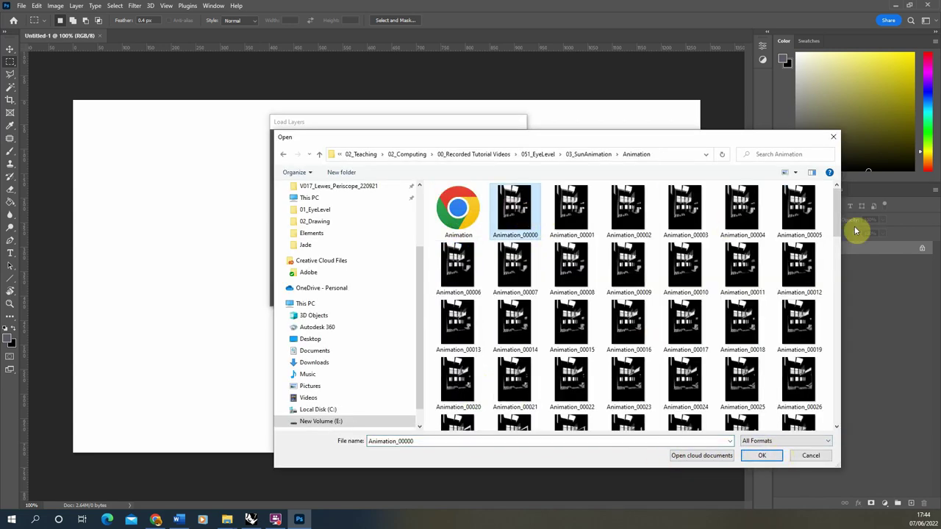
drag(839, 217, 831, 419)
shift+click(741, 397)
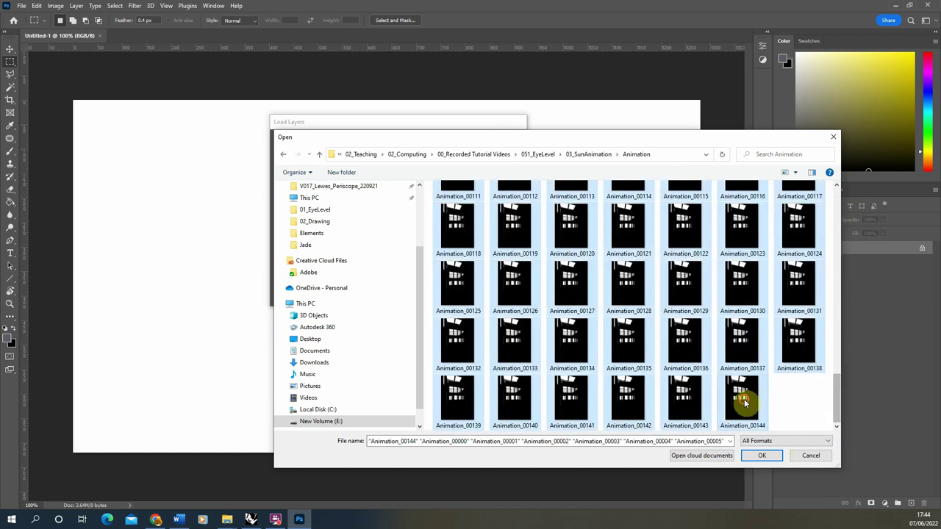
click(763, 456)
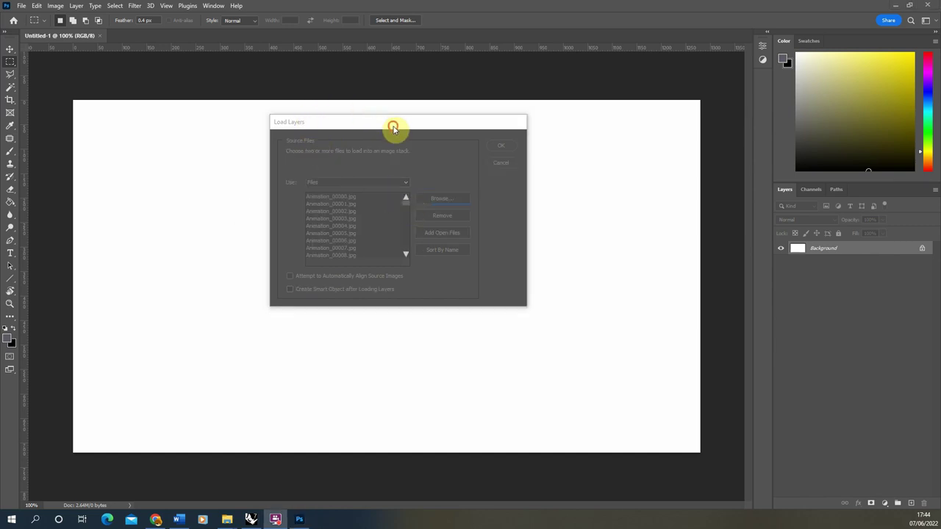
click(501, 147)
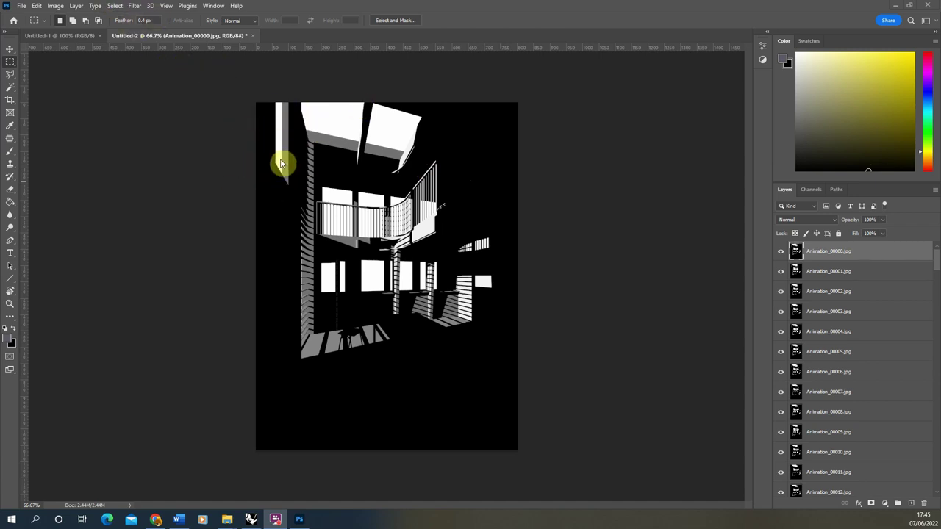
Show the Timeline docked beneath the canvas and create a frame animation in it.
click(214, 6)
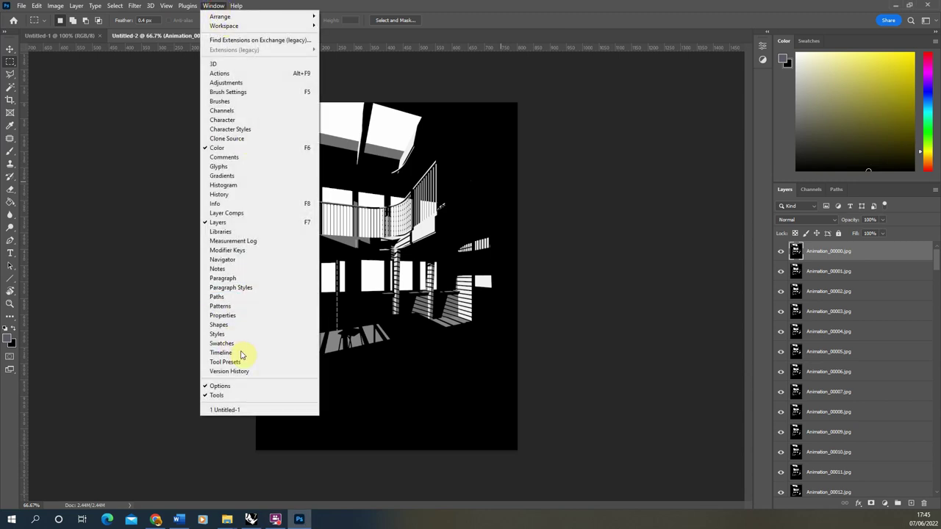
click(222, 353)
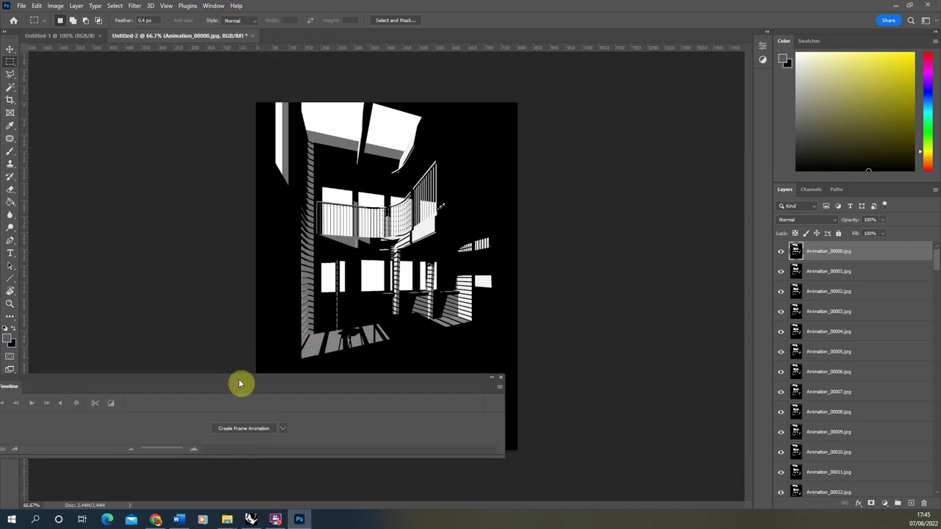
drag(239, 382, 360, 510)
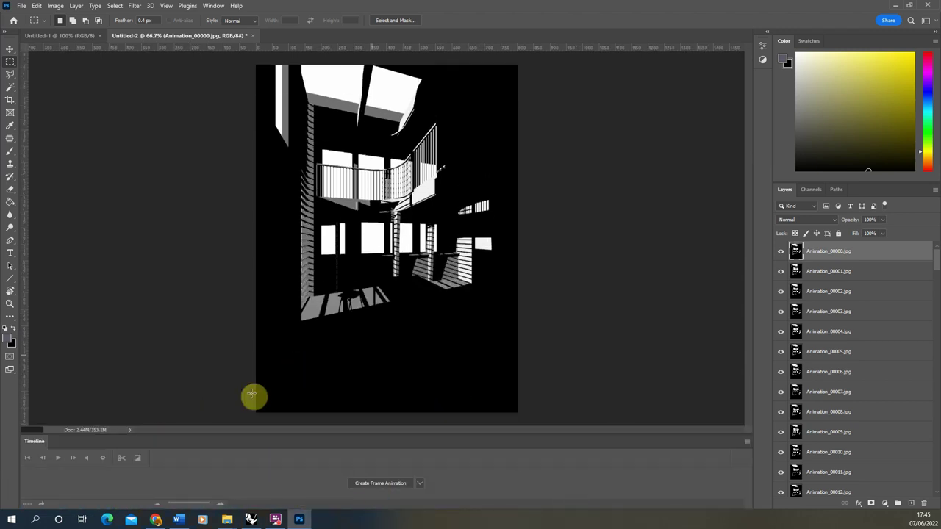
click(389, 485)
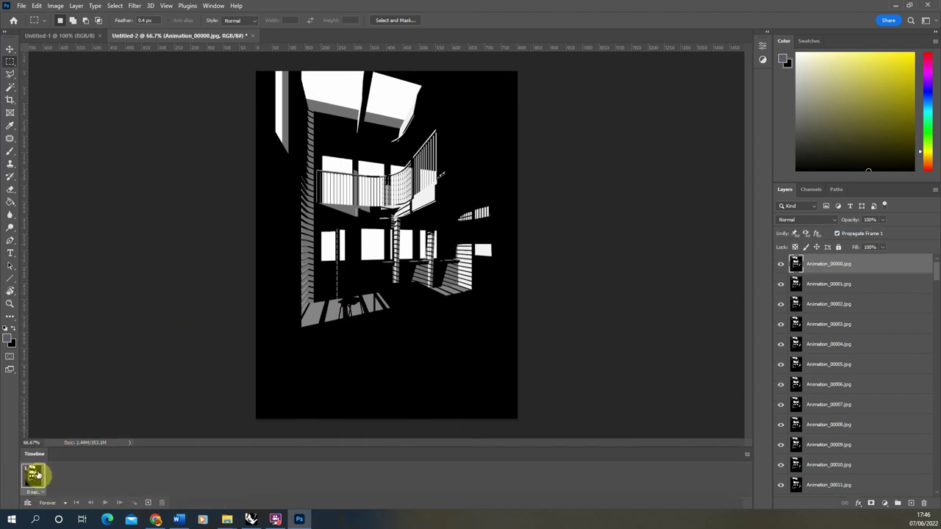
Make animation frames from all the loaded layers and play back the sequence to check it.
right_click(747, 459)
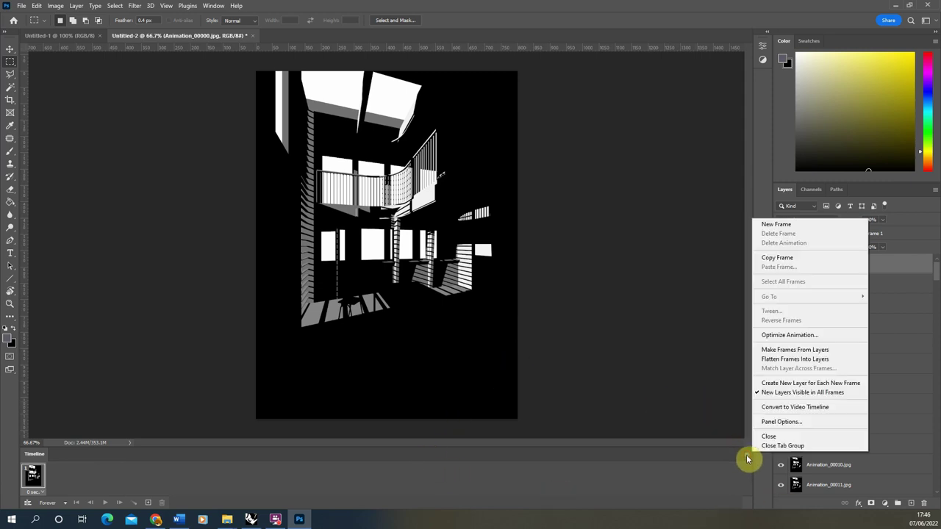
click(793, 351)
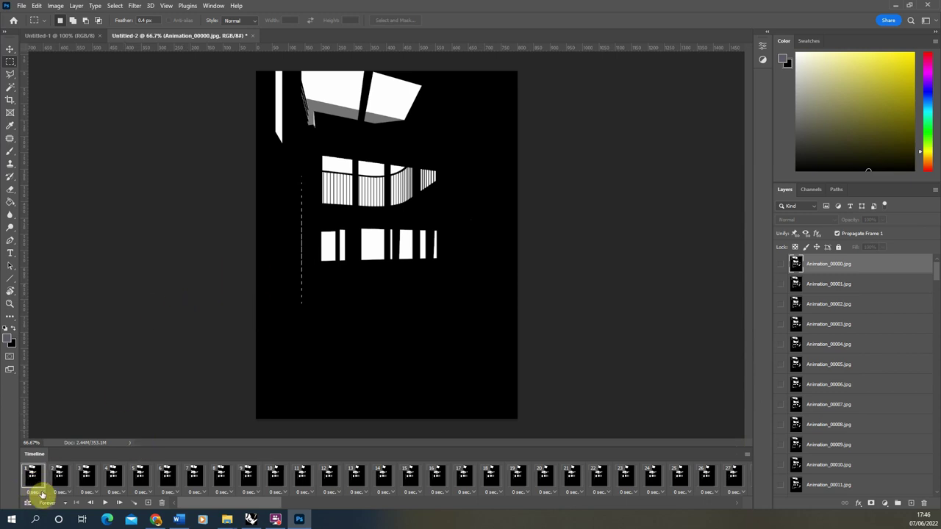
click(111, 495)
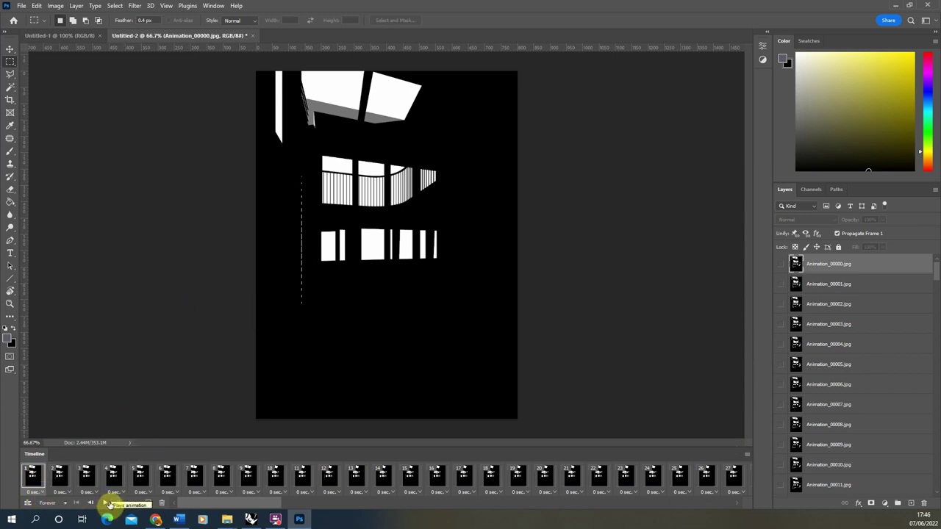
click(106, 503)
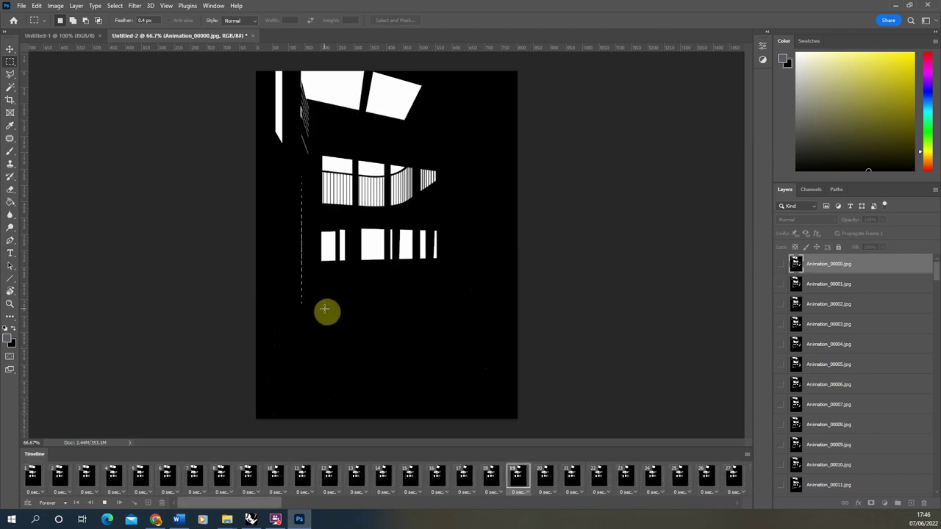
click(107, 503)
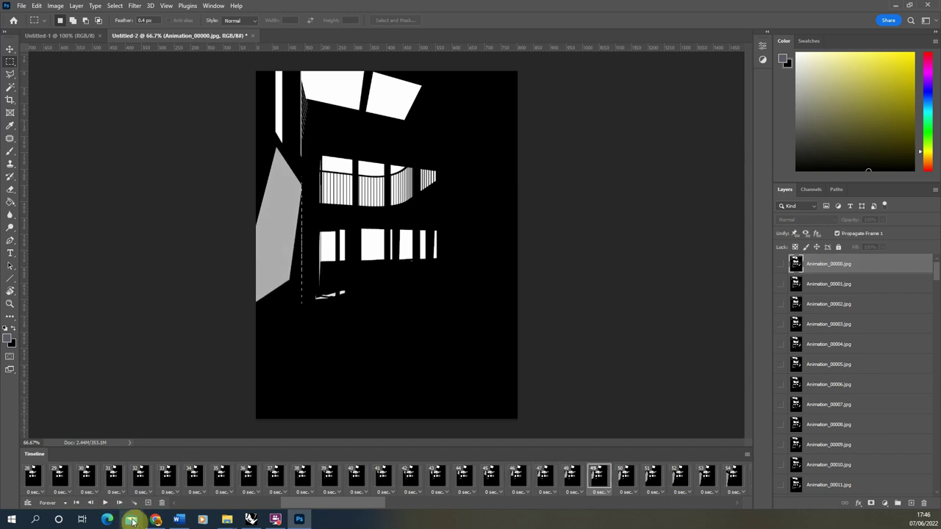
Reverse the order of the animation frames and go to the end of the layer stack.
click(747, 454)
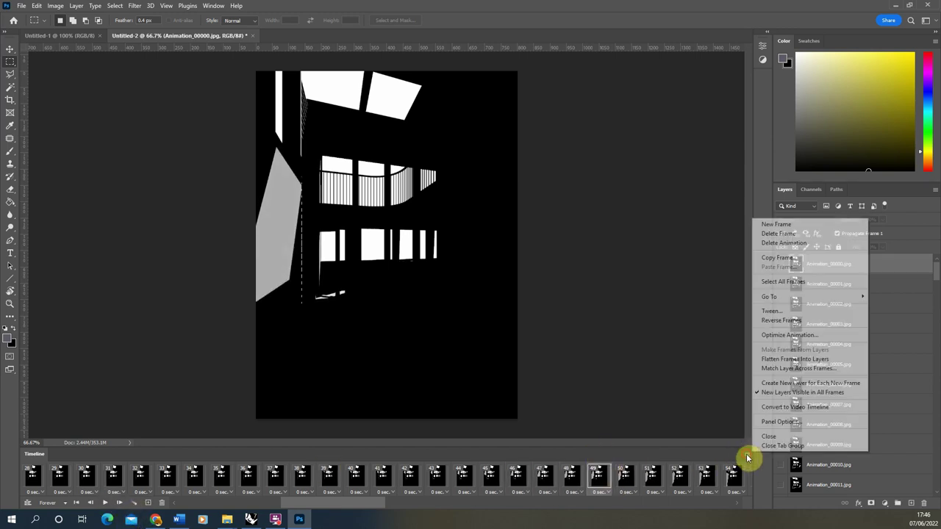
click(790, 323)
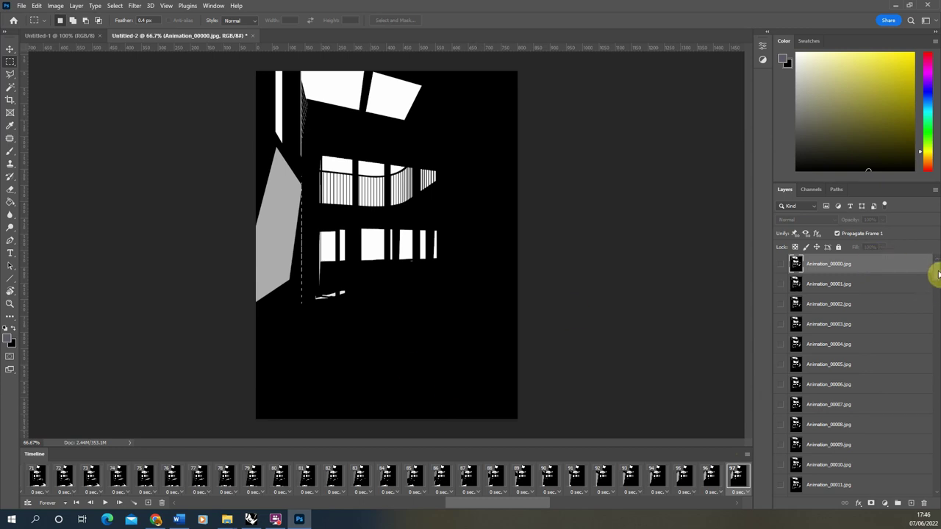
drag(939, 274, 938, 491)
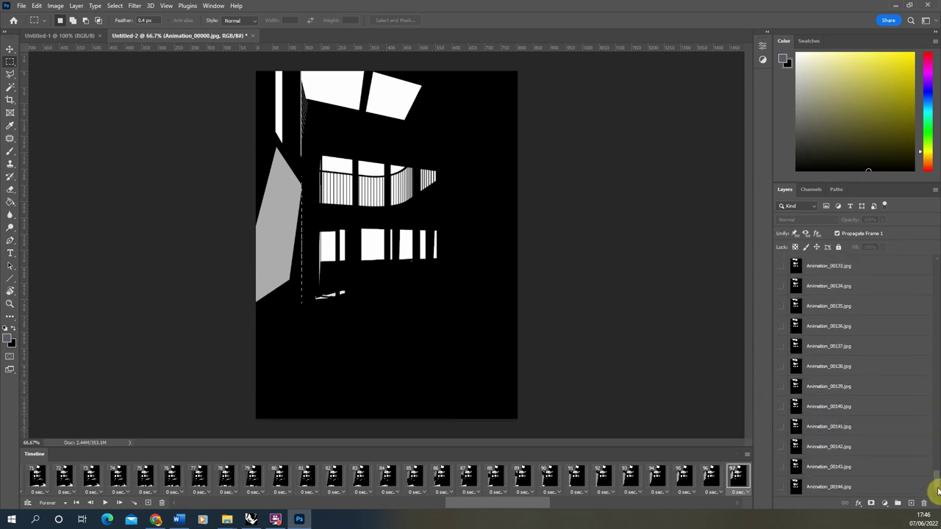
Put all the animation image layers into one group named Frames and play back the animation to check it.
shift+click(857, 487)
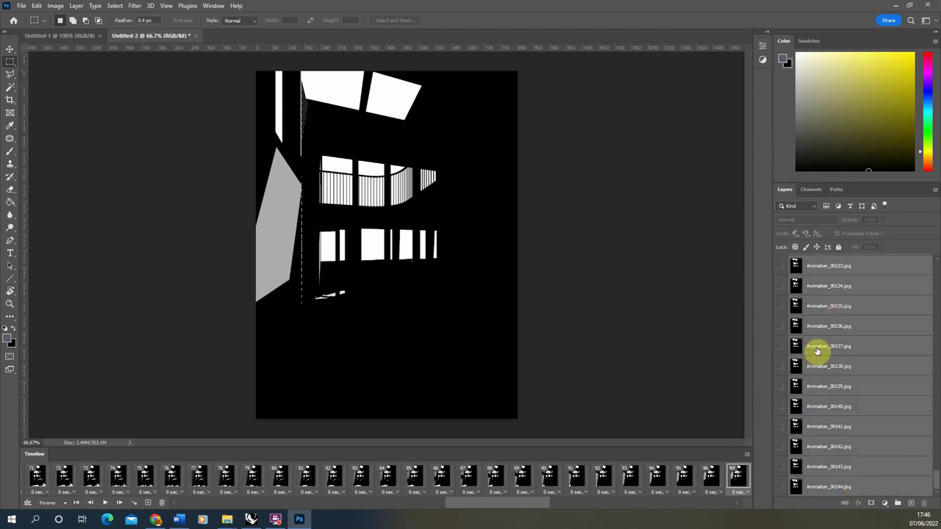
click(898, 504)
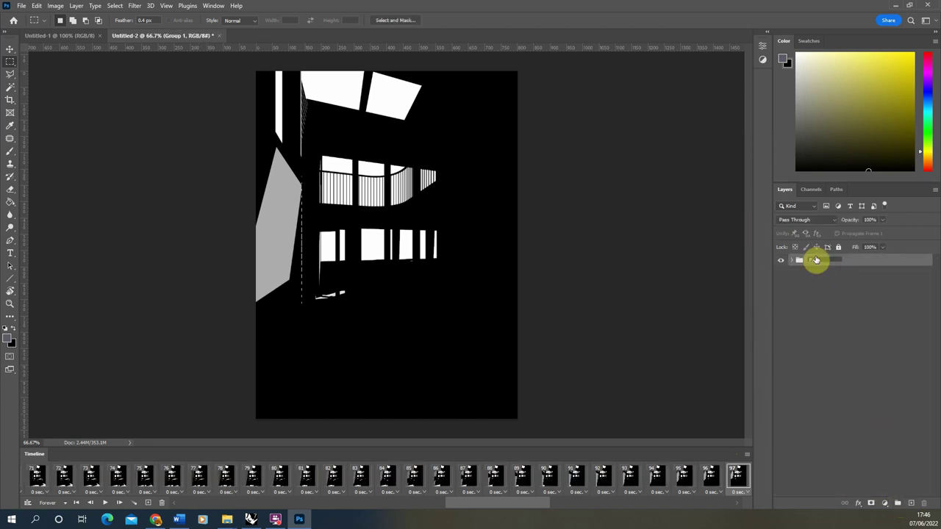
click(105, 504)
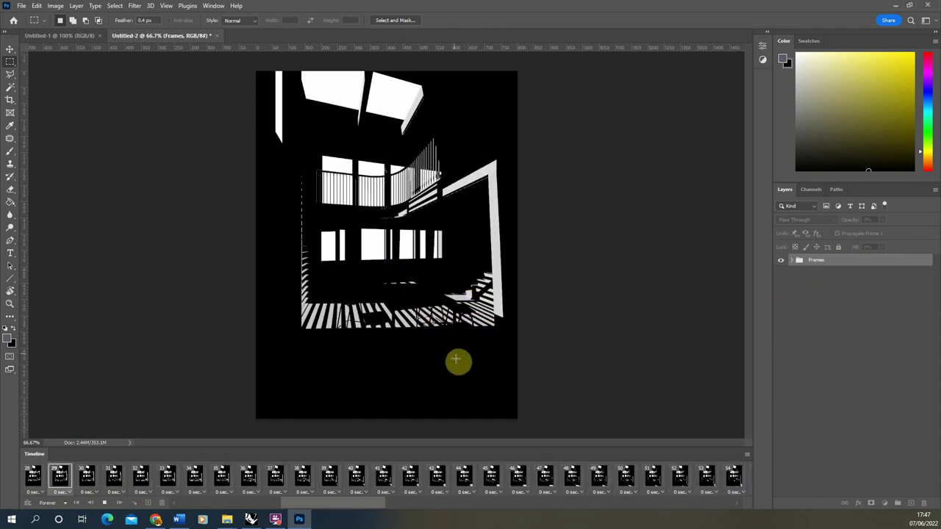
click(104, 505)
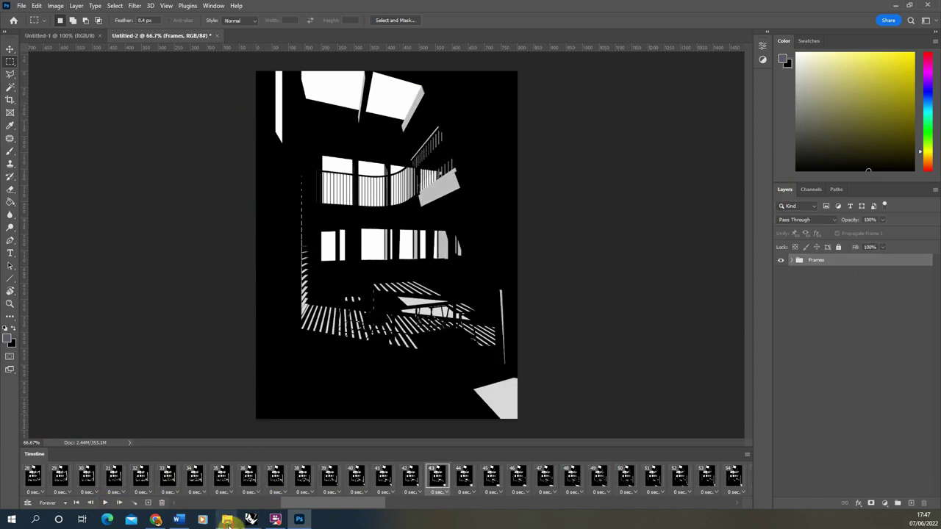
Place the Drawing_Colour-01 image from the 03_SunAnimation folder into the animation document above the Frames group.
mouse_move(228, 520)
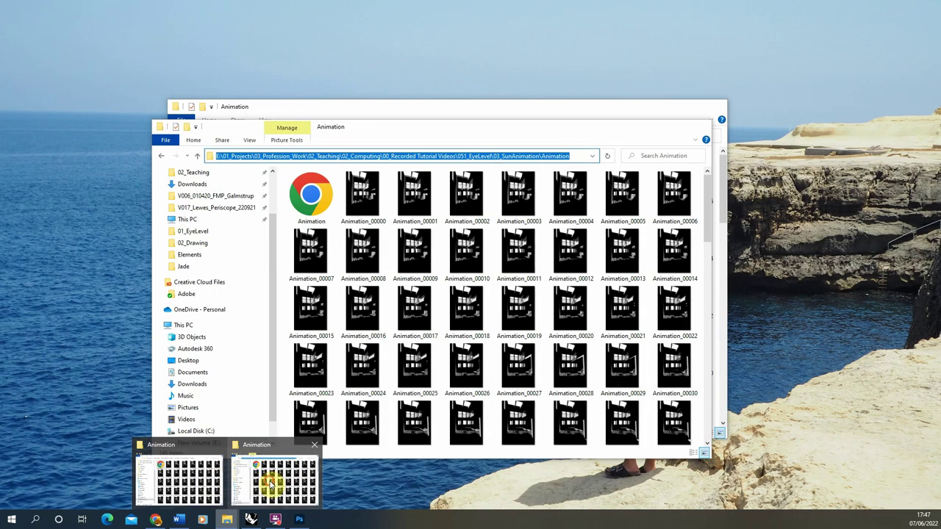
click(271, 485)
click(477, 156)
click(377, 202)
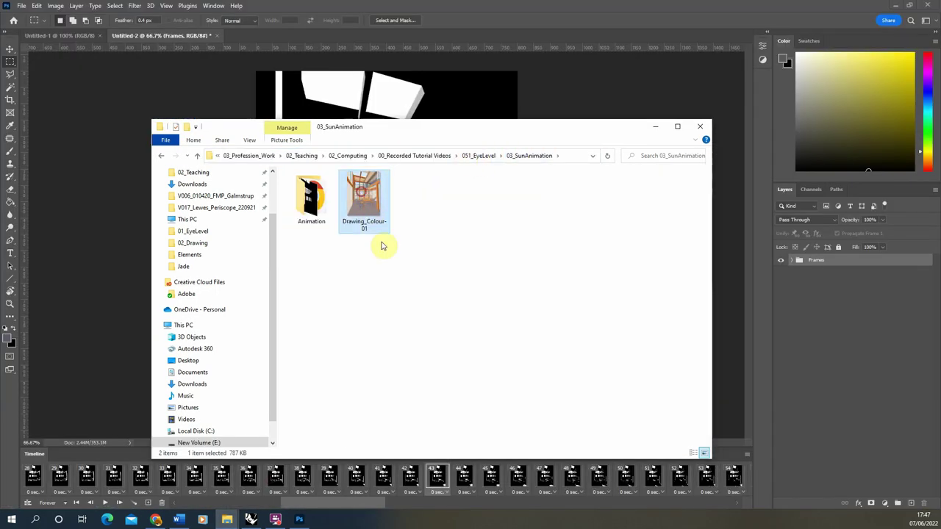
drag(368, 196, 528, 98)
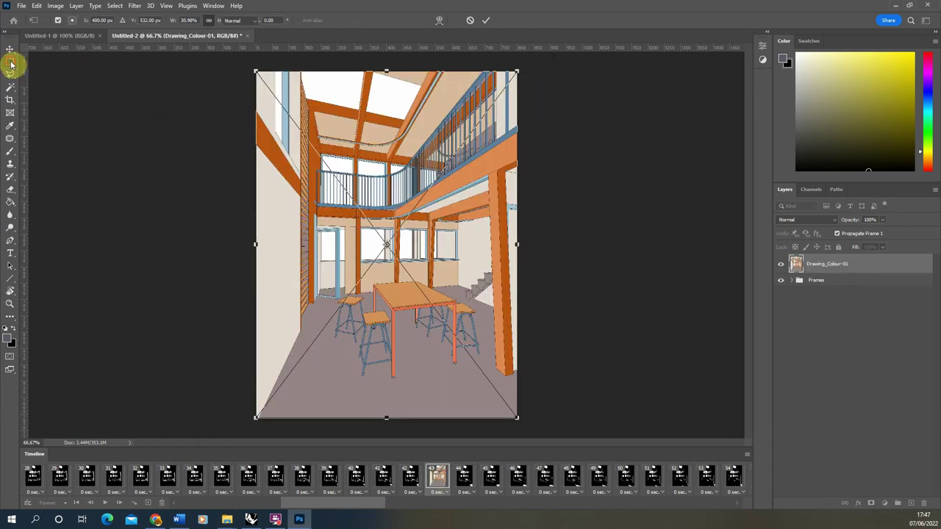
key(Return)
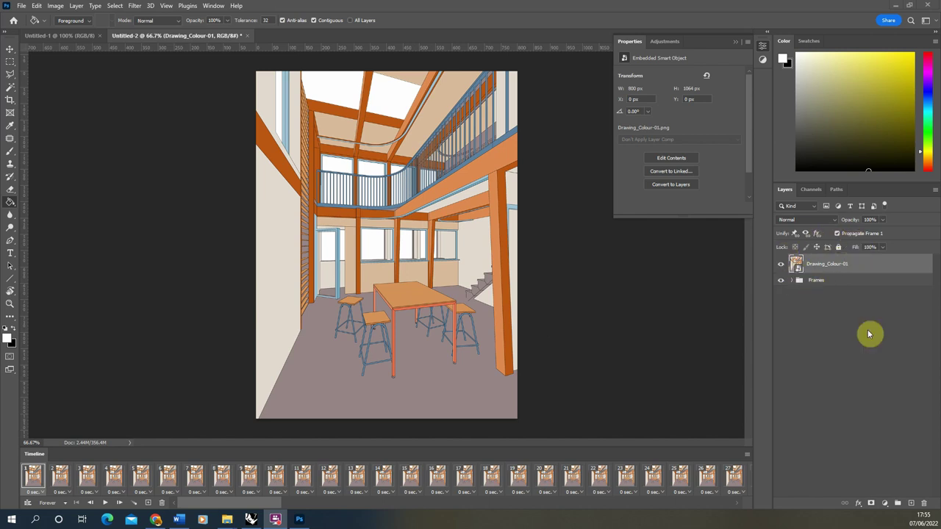
Add a new layer beneath the Frames group and fill it with white.
click(911, 505)
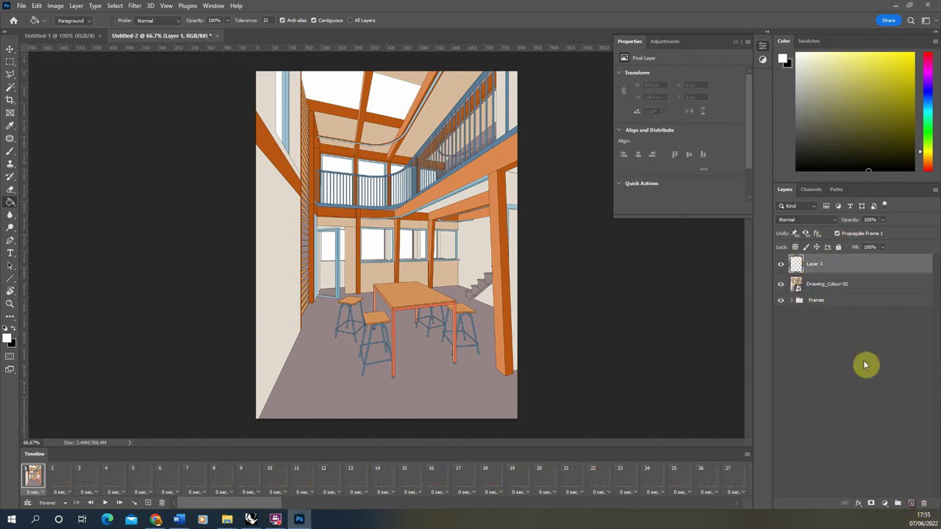
drag(815, 260, 824, 319)
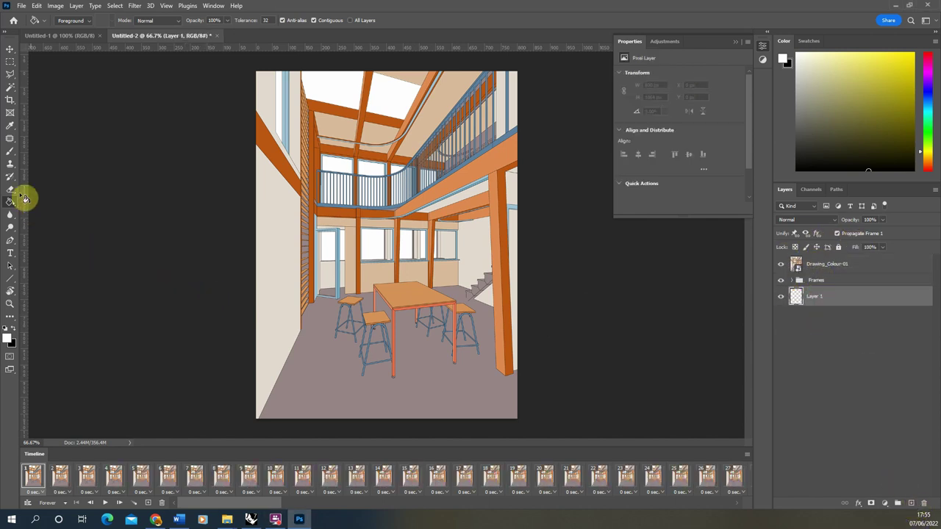
click(360, 287)
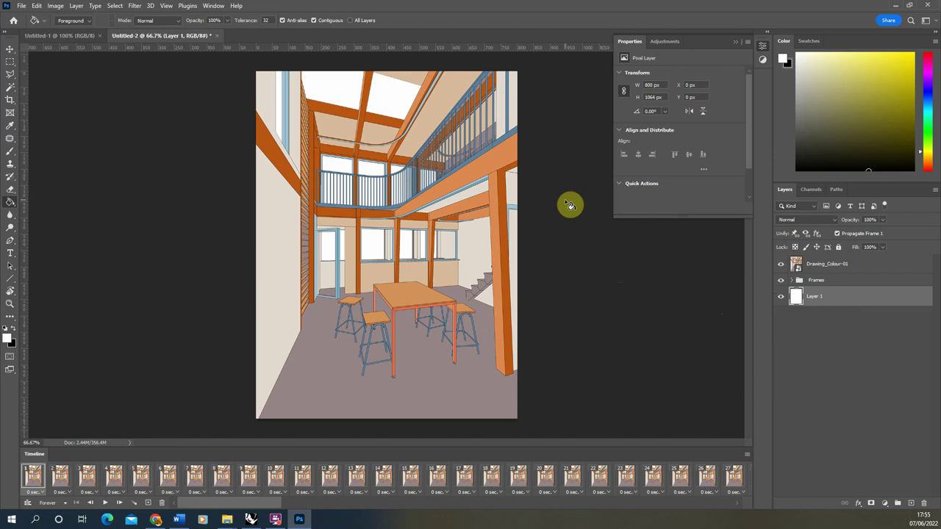
Set the Drawing_Colour-01 layer's blend mode to Multiply in frame 1 and compare frames 1 and 2.
click(822, 269)
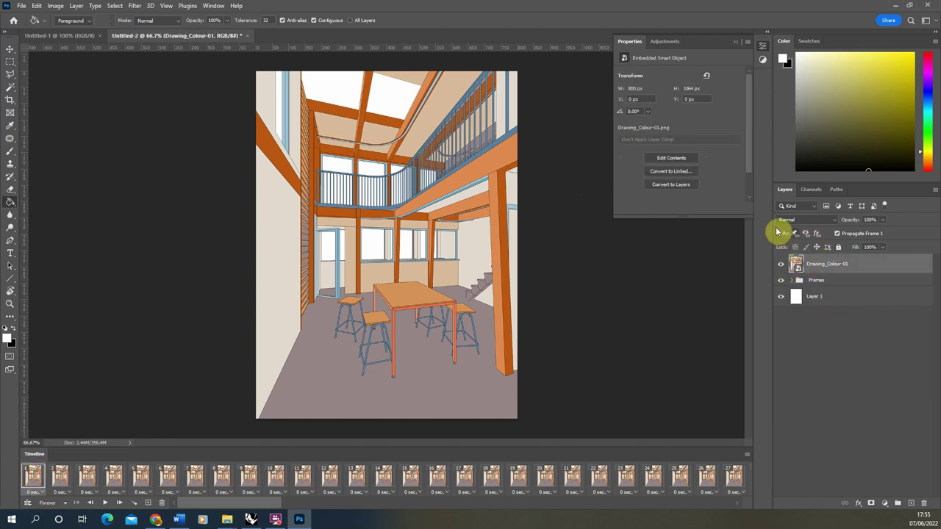
click(801, 220)
click(792, 258)
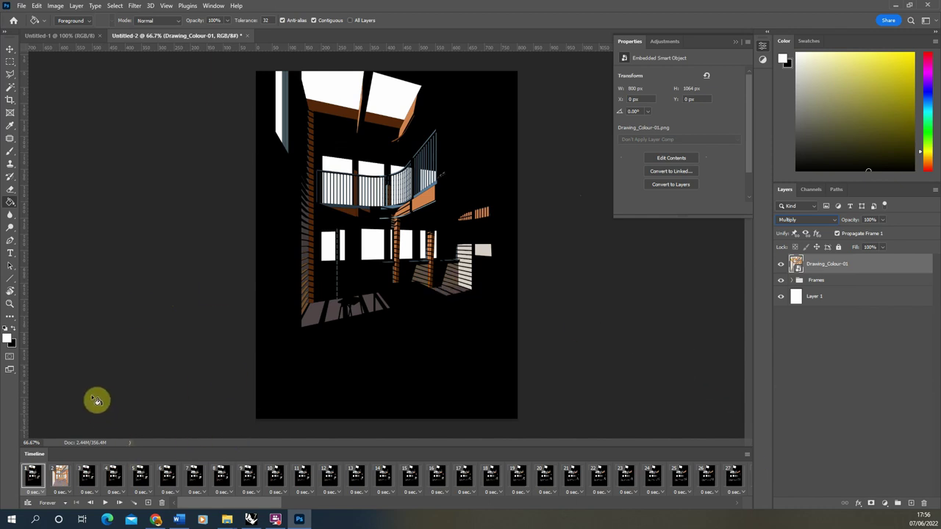
click(60, 480)
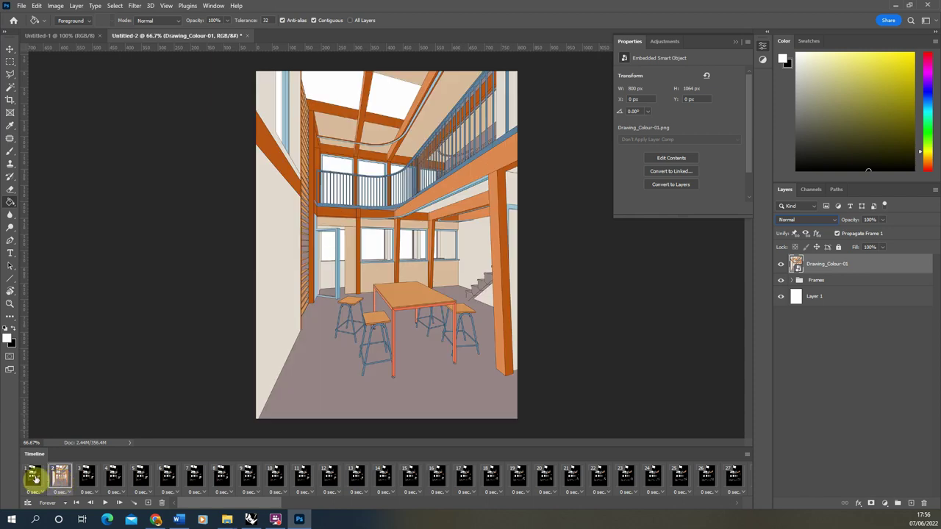
click(33, 479)
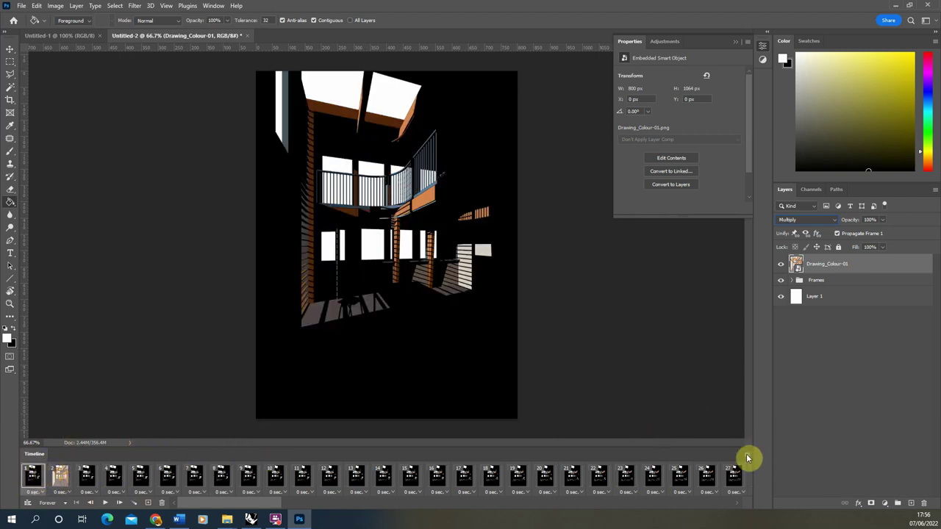
Match the Drawing_Colour-01 layer's position, visibility and style across all frames, and play back the animation.
click(747, 455)
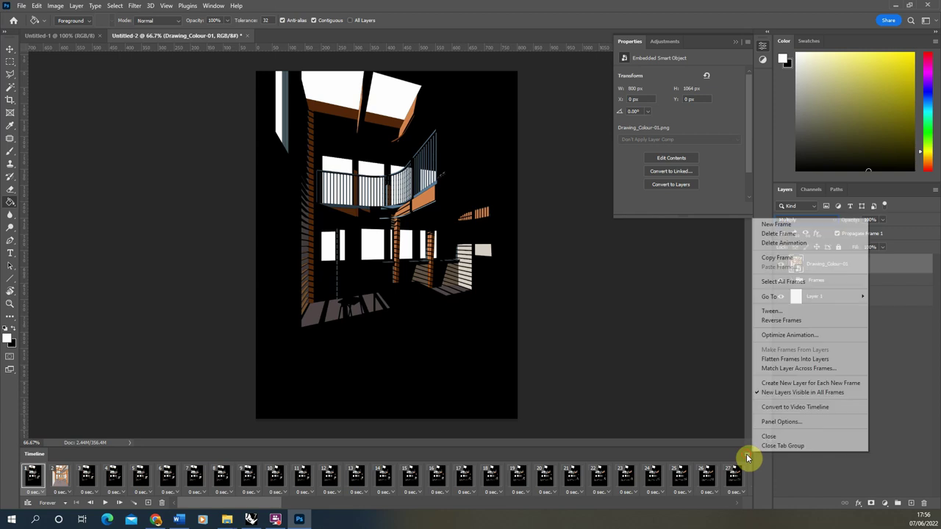
click(798, 369)
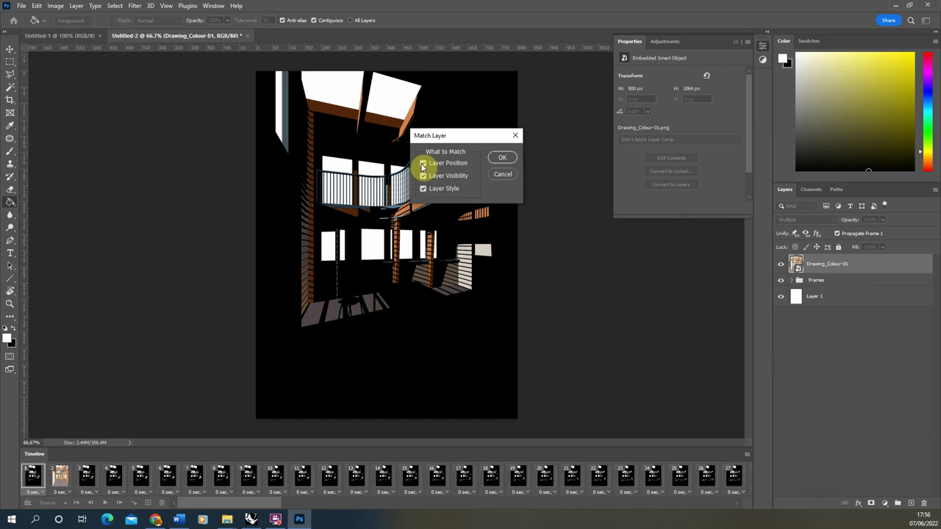
click(503, 163)
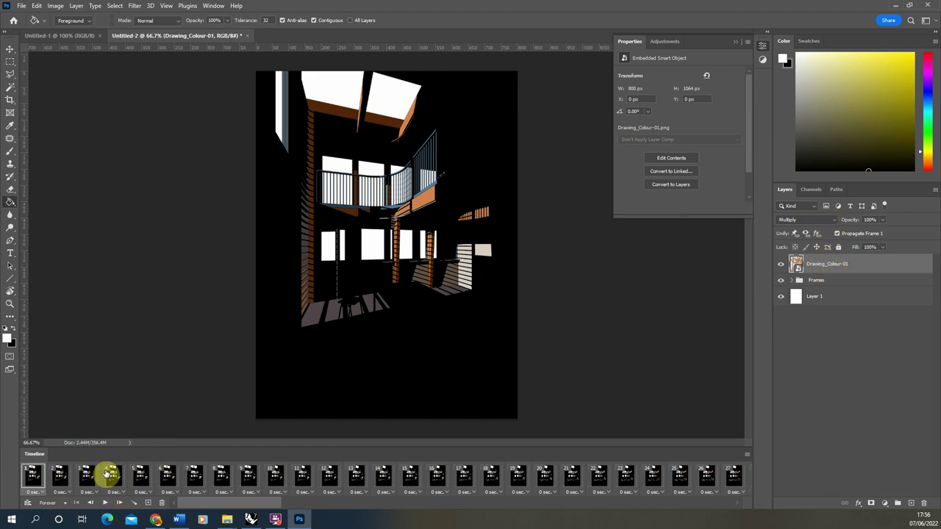
click(106, 504)
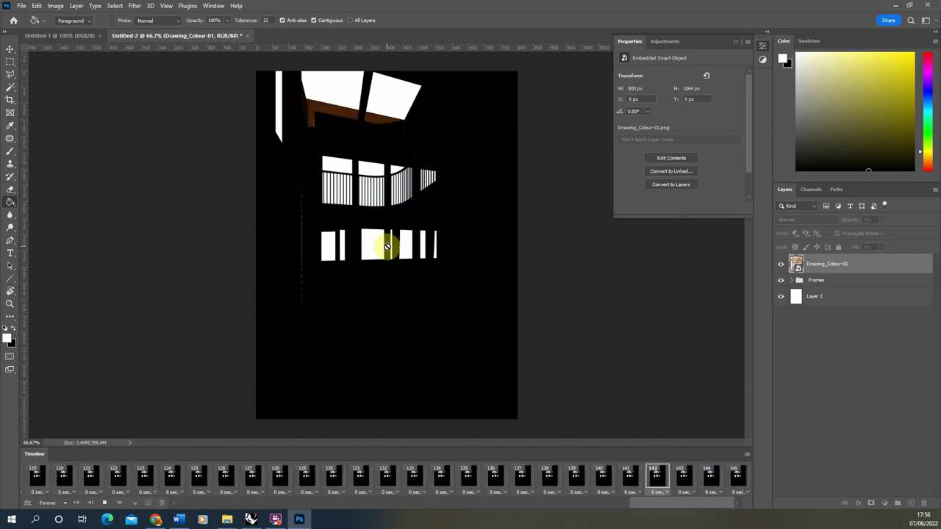
key(space)
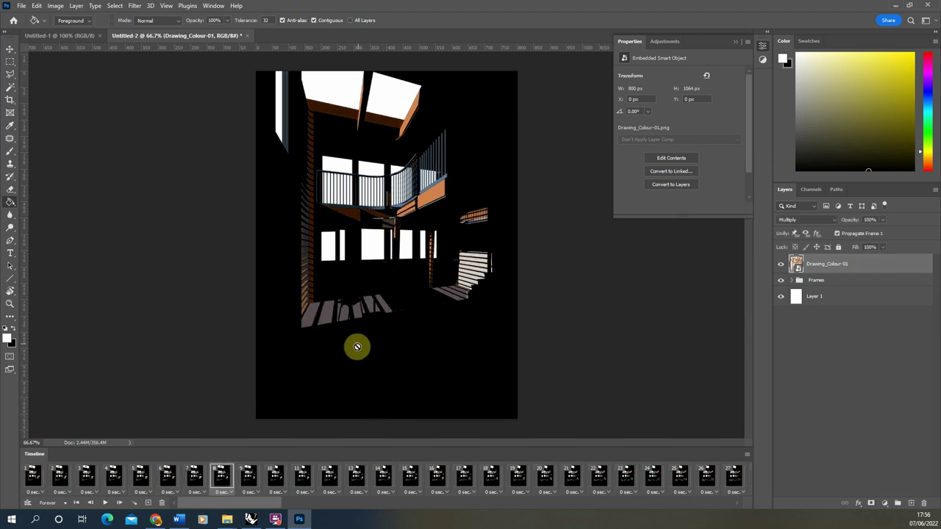
Return to frame 1, set the Frames group's fill to 39%, and play back the animation to check the softened shadows.
click(32, 476)
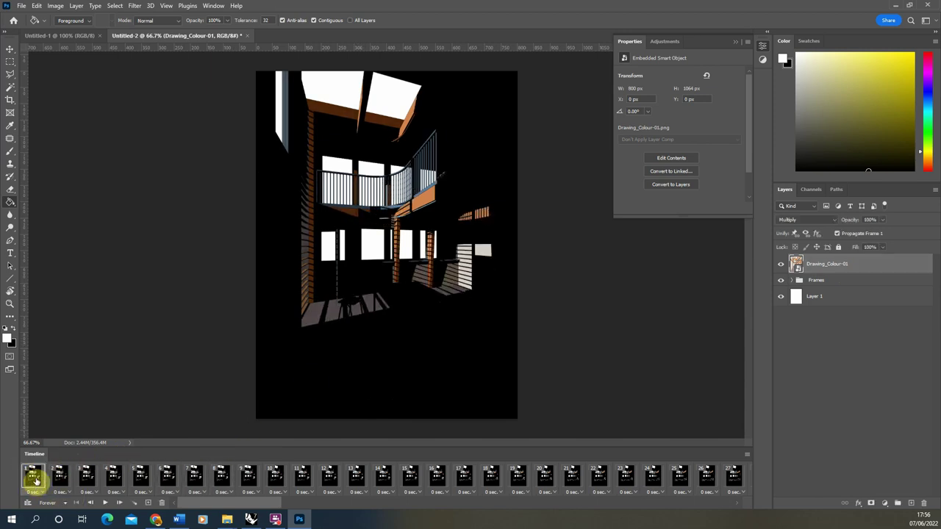
click(837, 282)
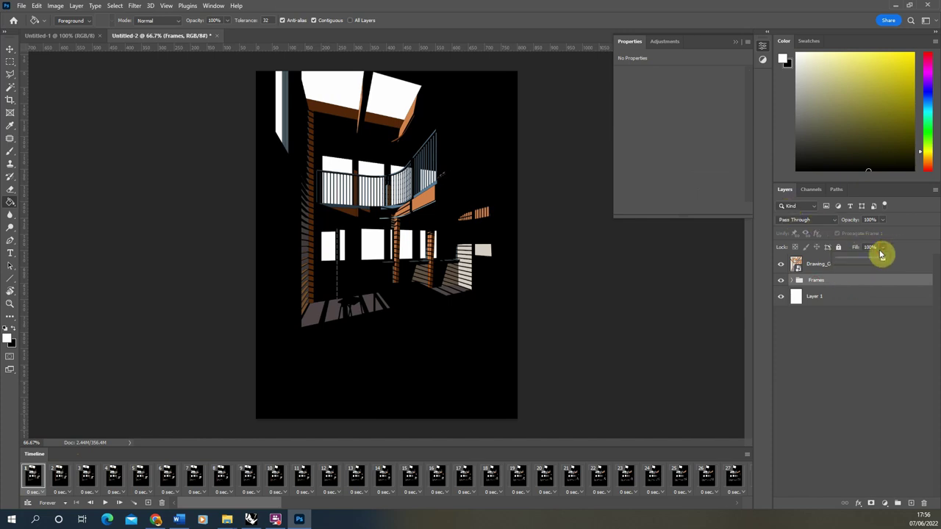
drag(863, 262, 857, 260)
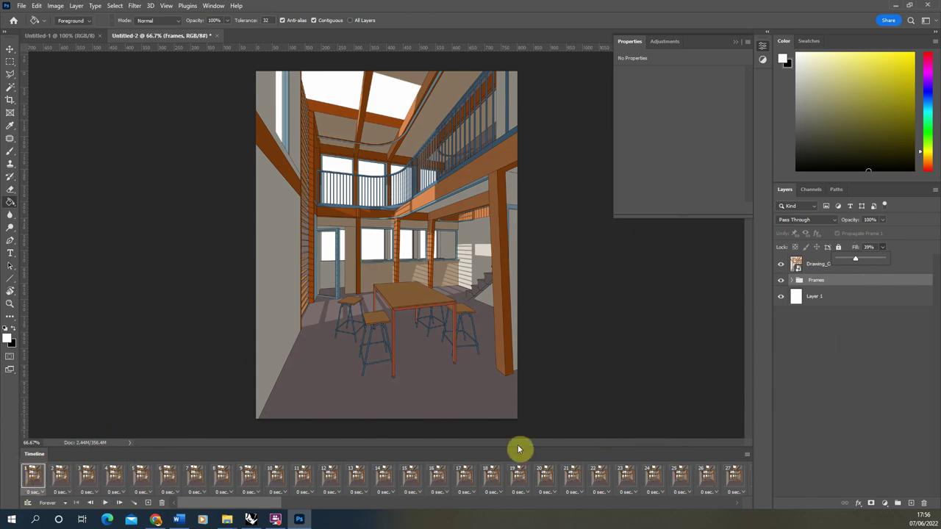
click(749, 456)
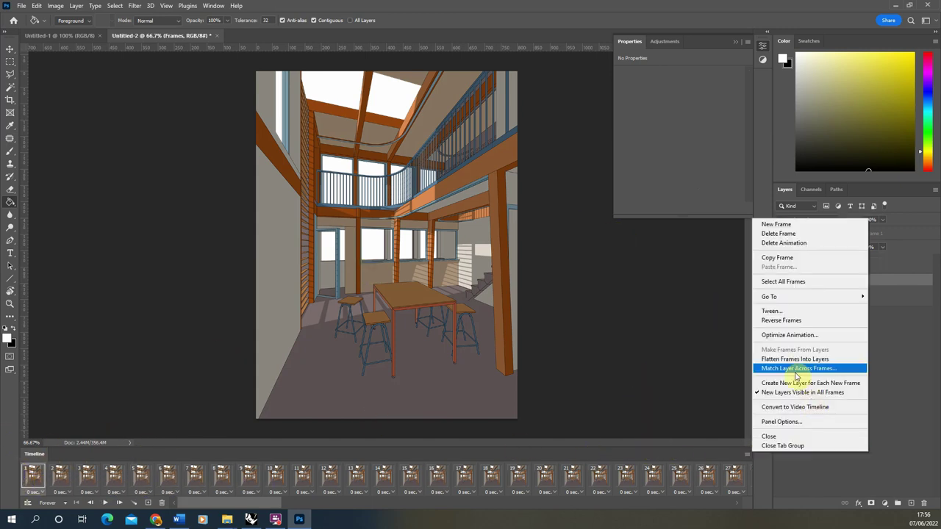
click(920, 436)
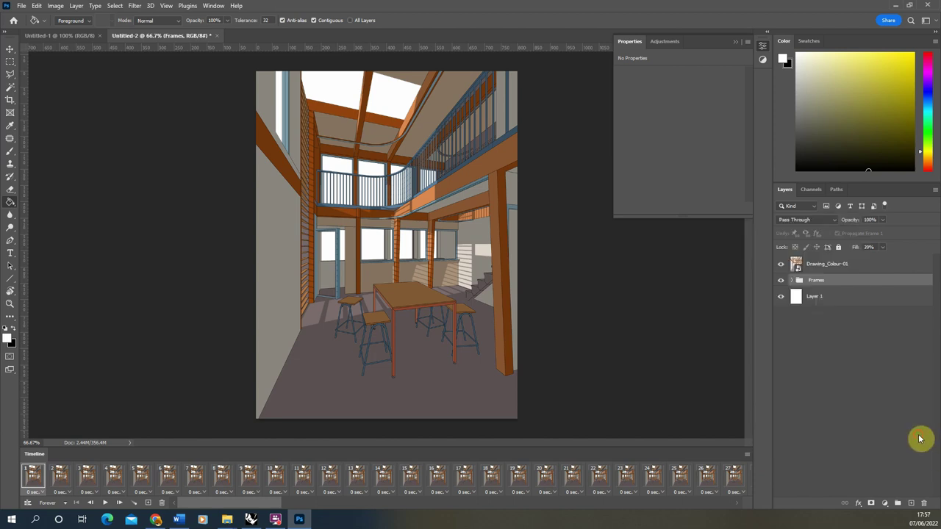
click(105, 504)
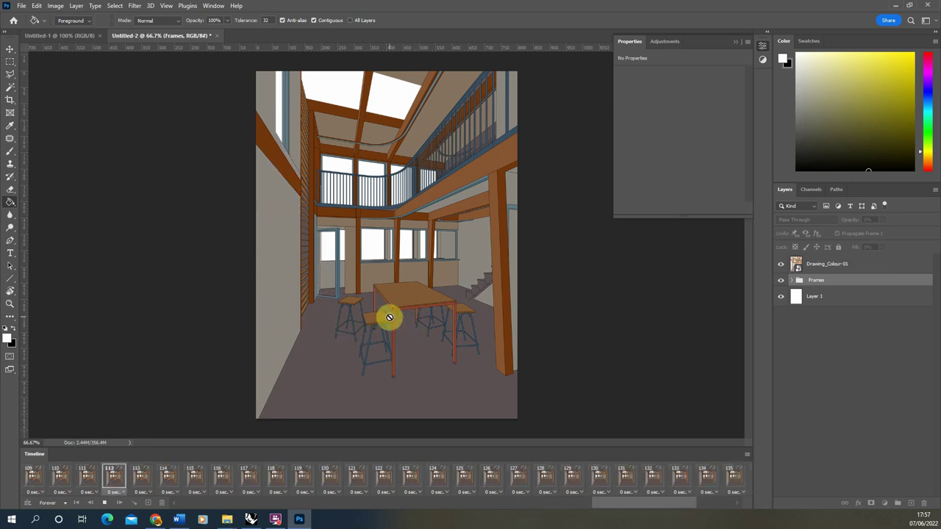
key(space)
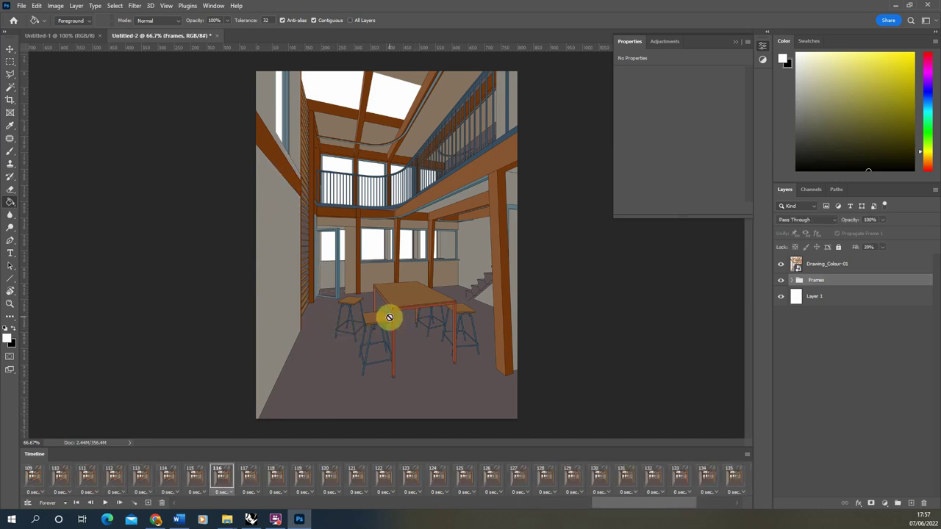
Add a Hue/Saturation adjustment above the Frames group with Colorize on, hue 224, saturation 40 and lightness +35.
click(885, 504)
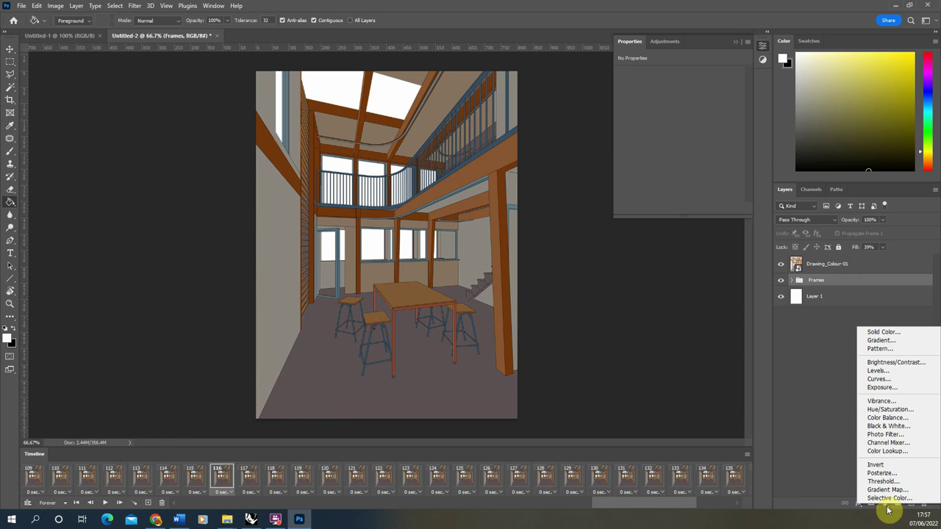
click(886, 410)
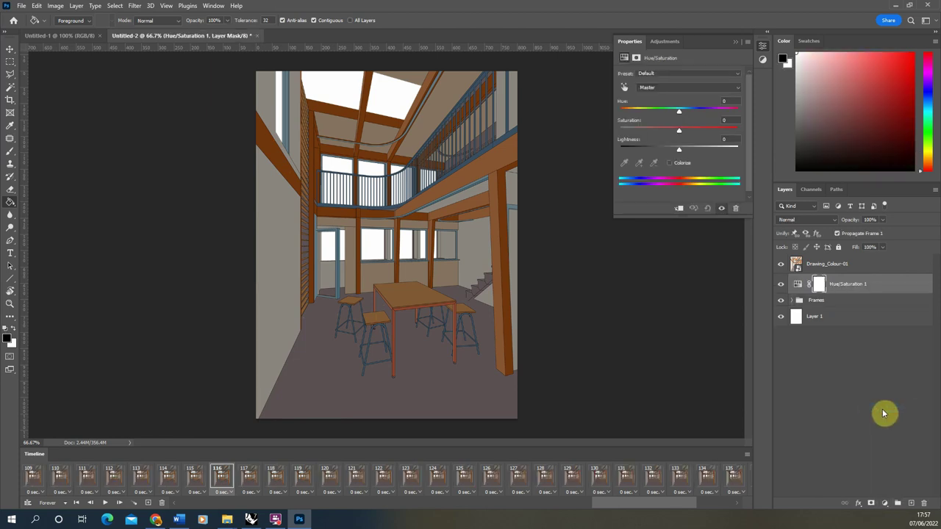
click(670, 163)
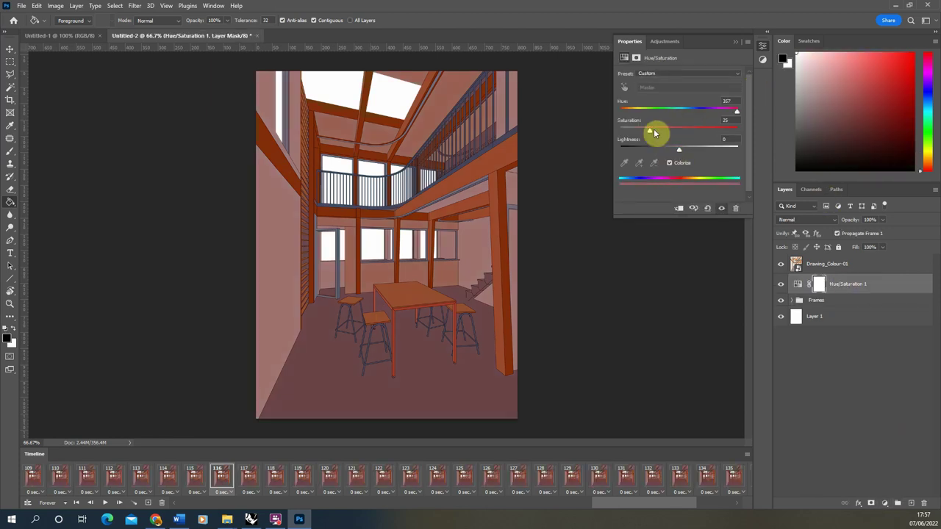
drag(732, 115, 698, 118)
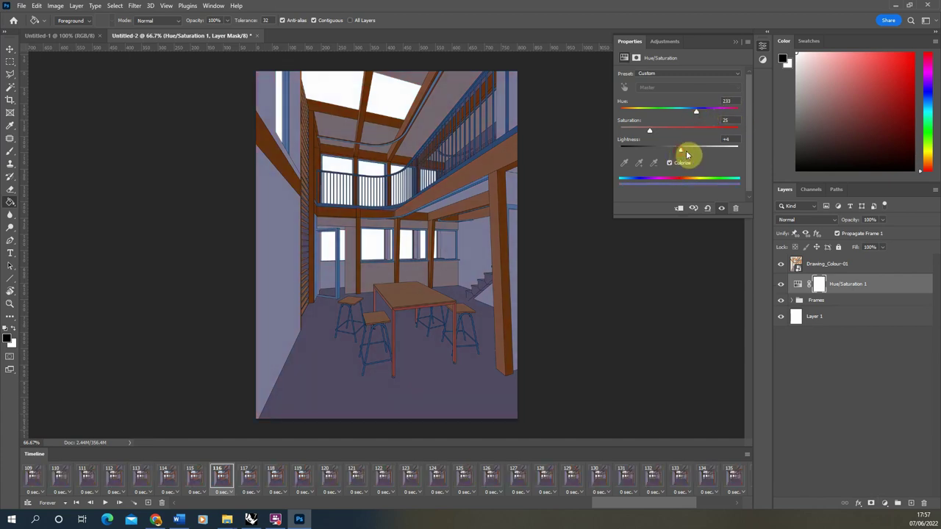
drag(687, 154, 706, 153)
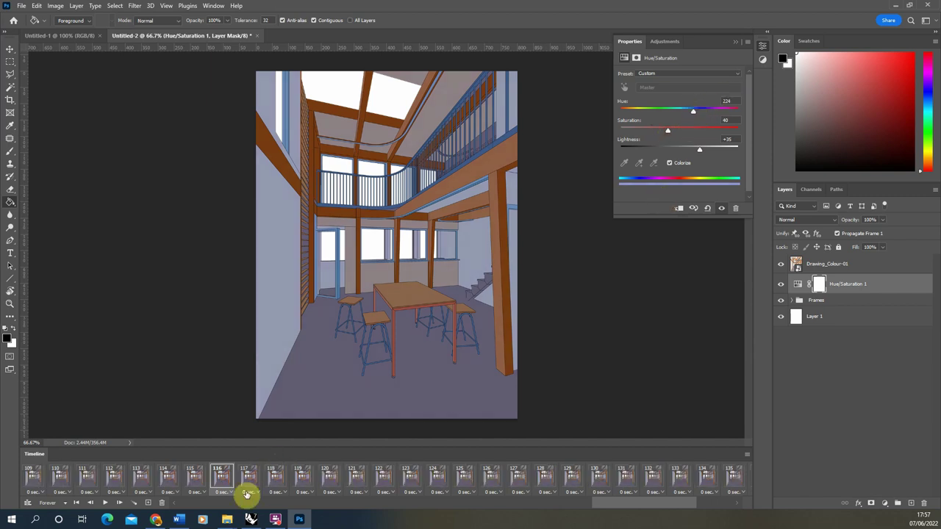
Go to frame 28 and set the Hue/Saturation adjustment's saturation to 34 and hue to 221.
drag(599, 504, 261, 497)
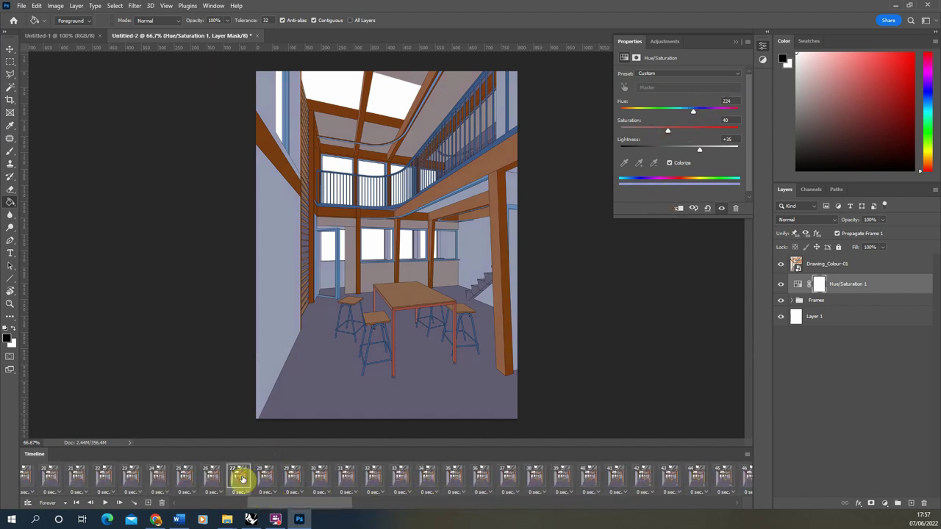
click(243, 478)
click(267, 479)
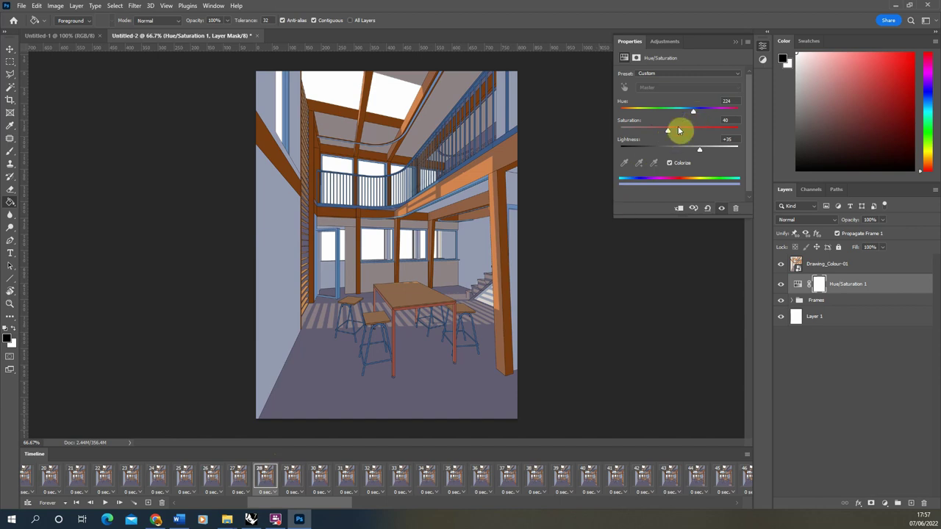
drag(660, 137, 661, 134)
drag(700, 106, 693, 115)
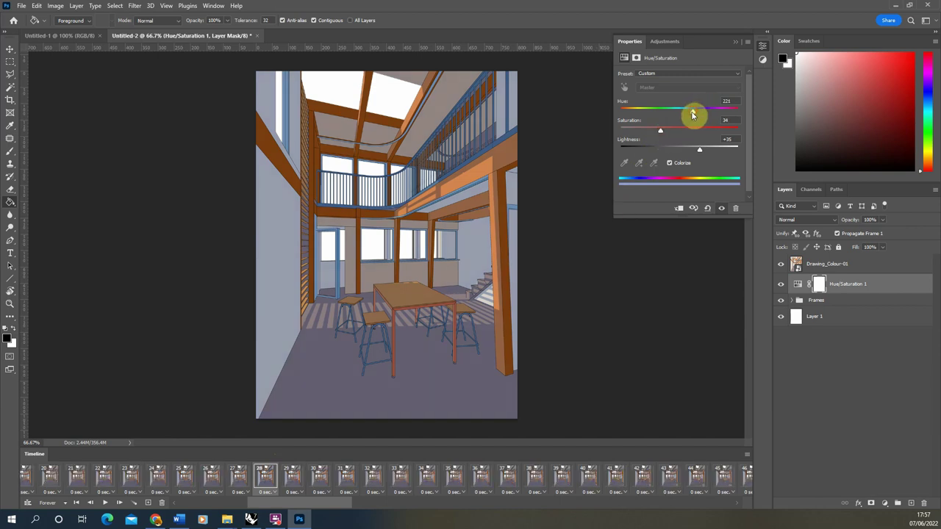
Raise the Hue/Saturation adjustment's lightness to +42 and play back the animation to check the tinted shadows.
click(705, 152)
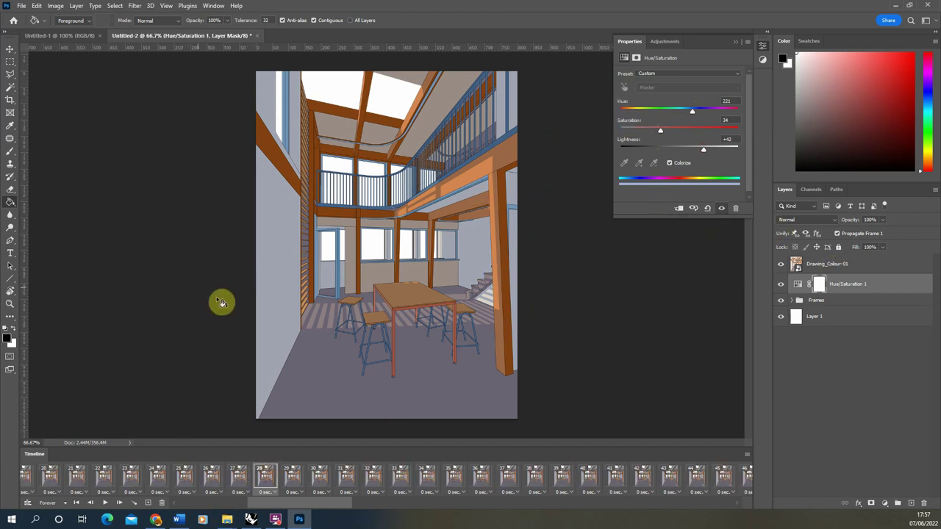
click(105, 505)
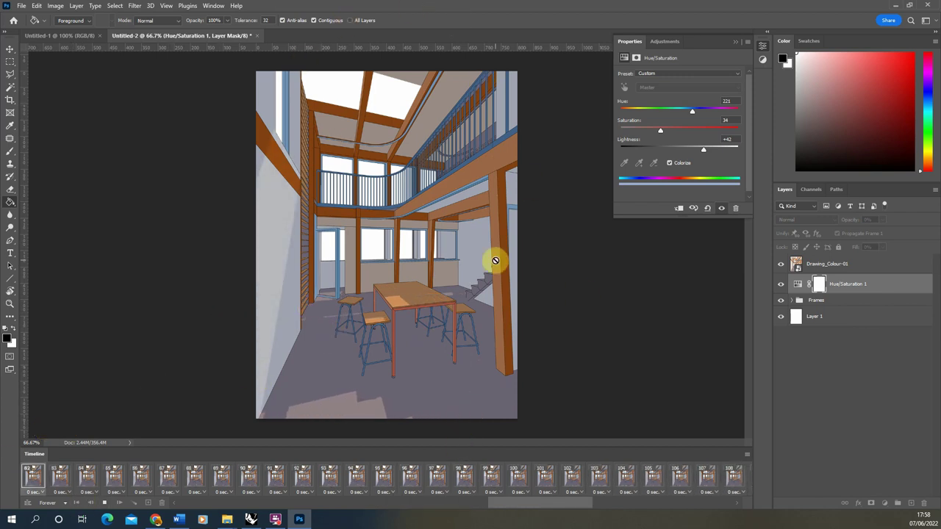
key(space)
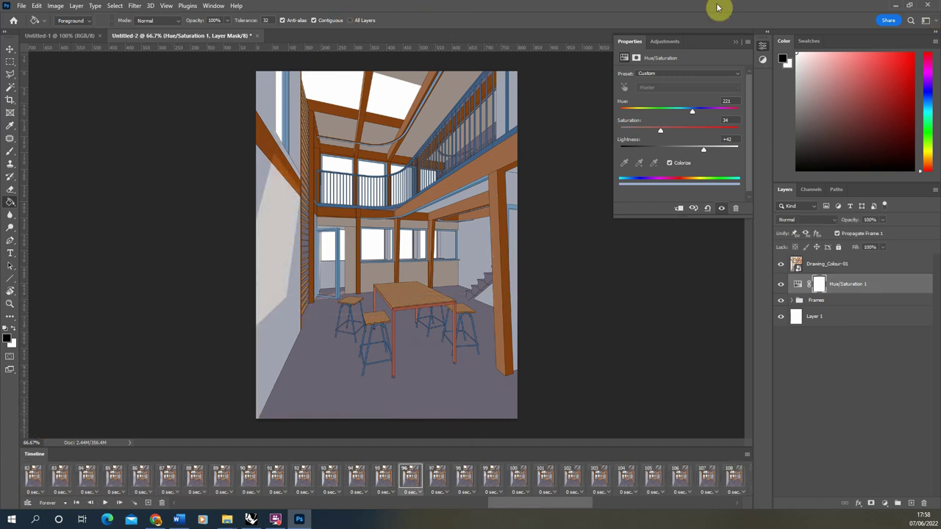
Export the animation by rendering all frames as an H.264 video named Animation.mp4.
click(22, 5)
mouse_move(73, 159)
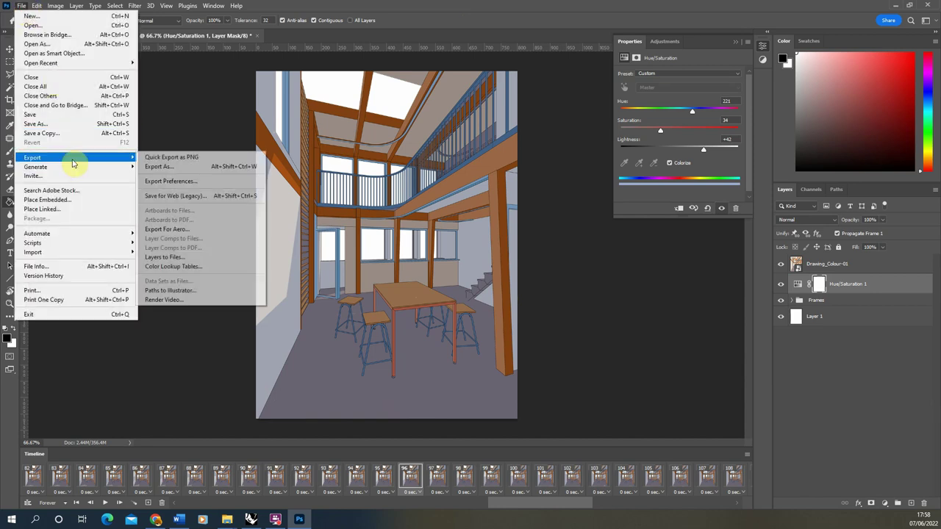
click(175, 301)
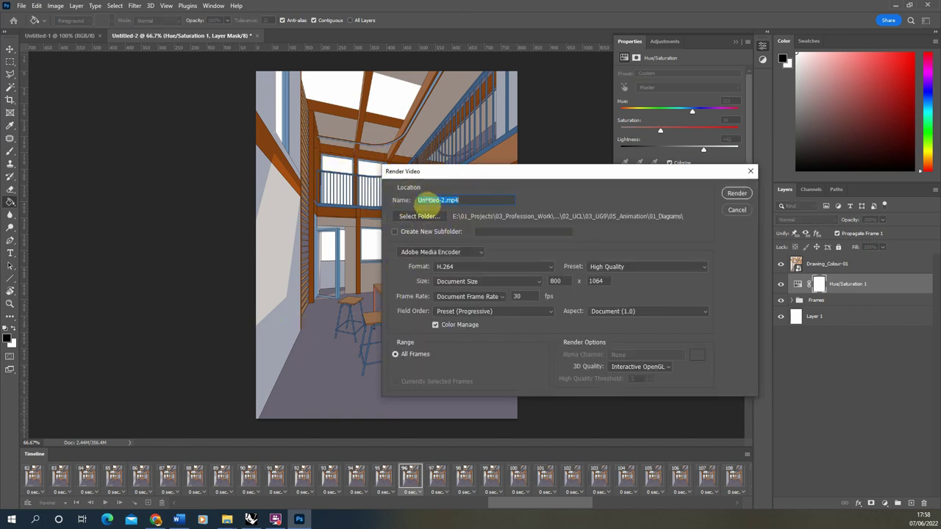
drag(439, 200, 375, 199)
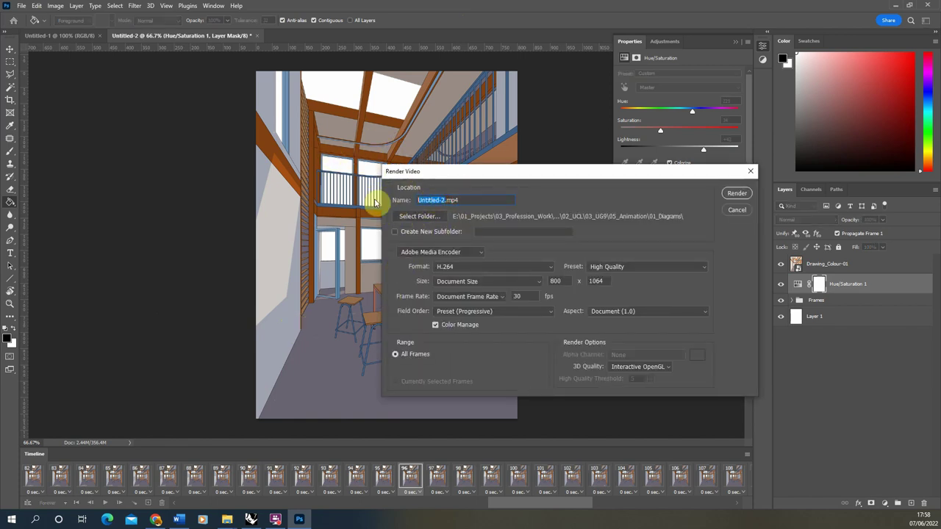
text(Animation)
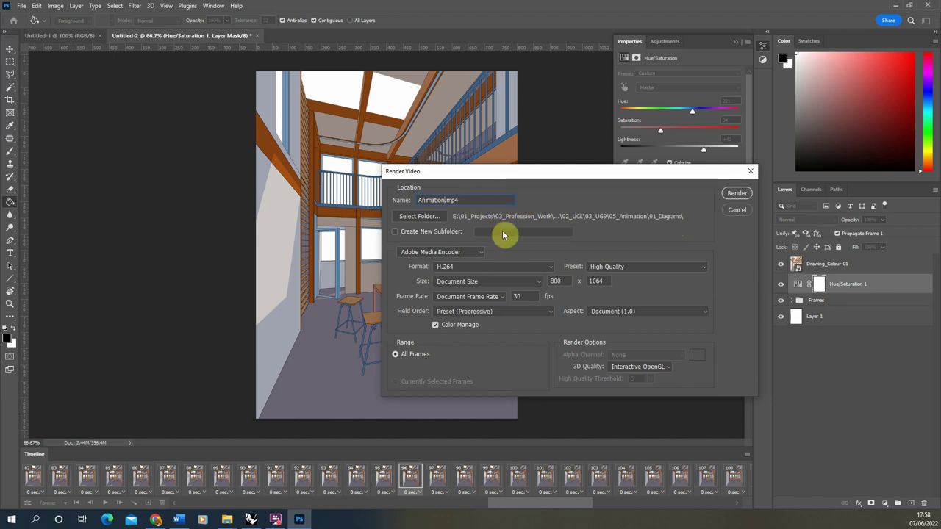
click(732, 194)
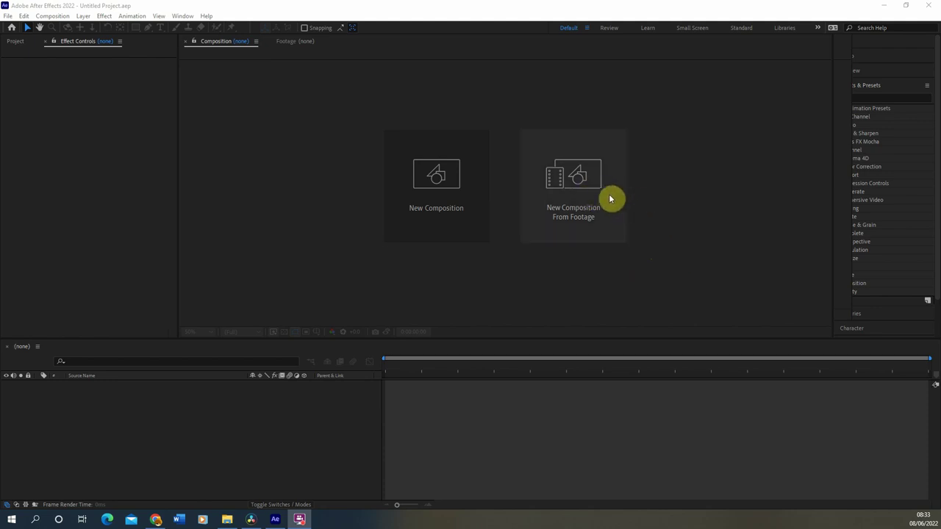
In After Effects, create a new composition from footage, importing Animation_00000 from the Animation2 folder as a JPEG sequence.
click(590, 206)
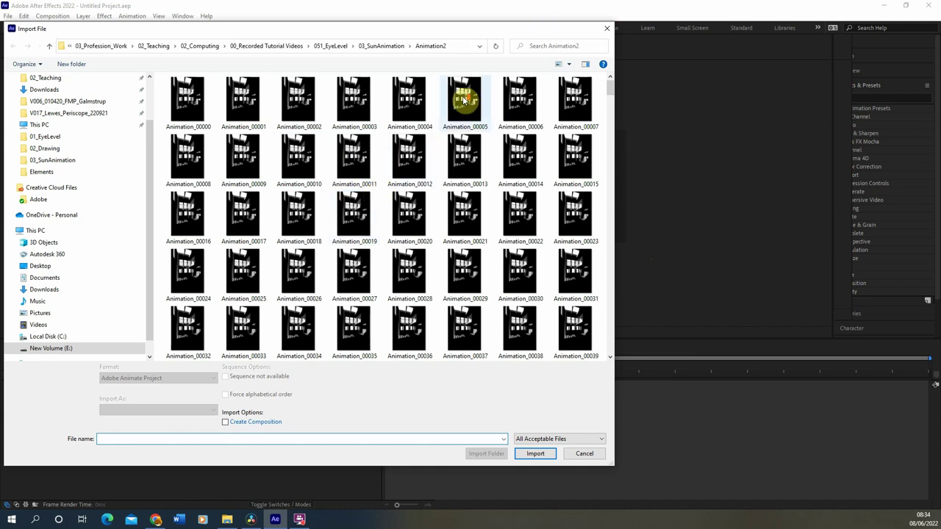
click(204, 94)
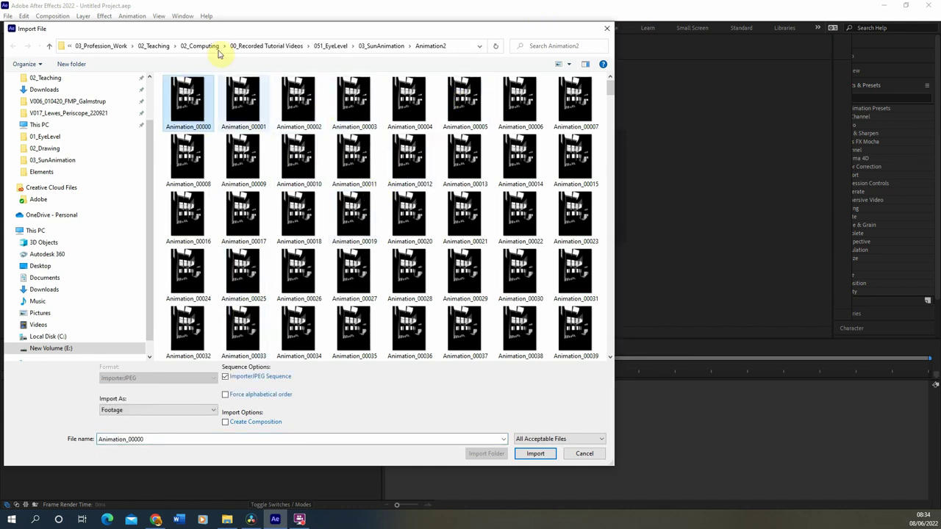
drag(219, 32, 267, 35)
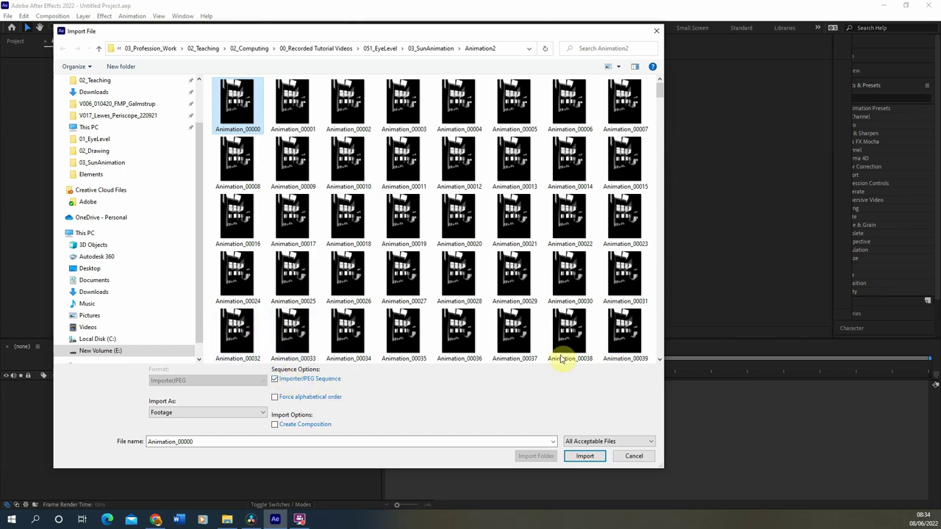
click(586, 457)
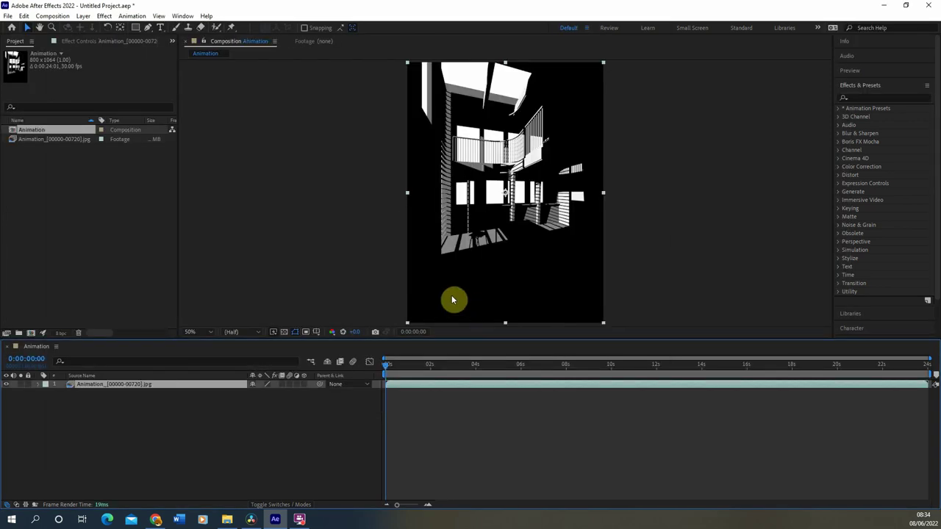
Preview the imported shadow sequence in the composition, and return the playhead to the start.
click(43, 140)
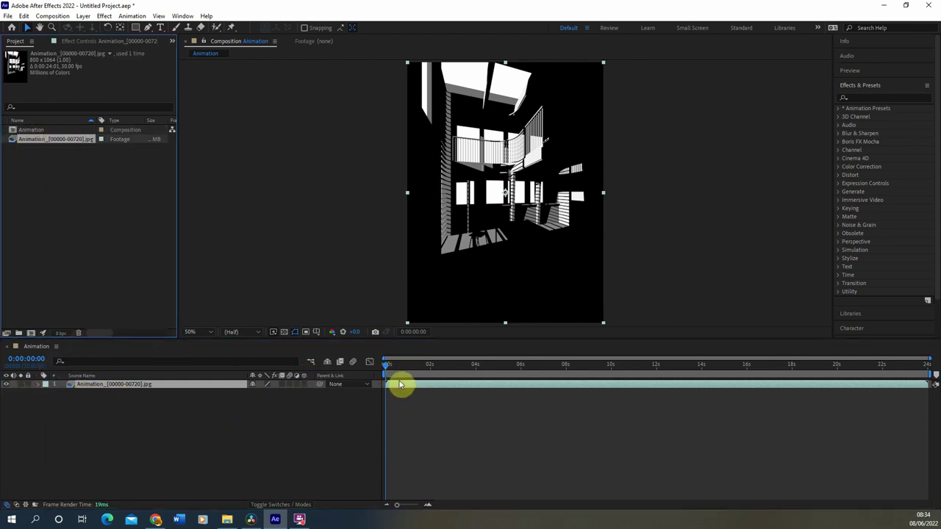
key(space)
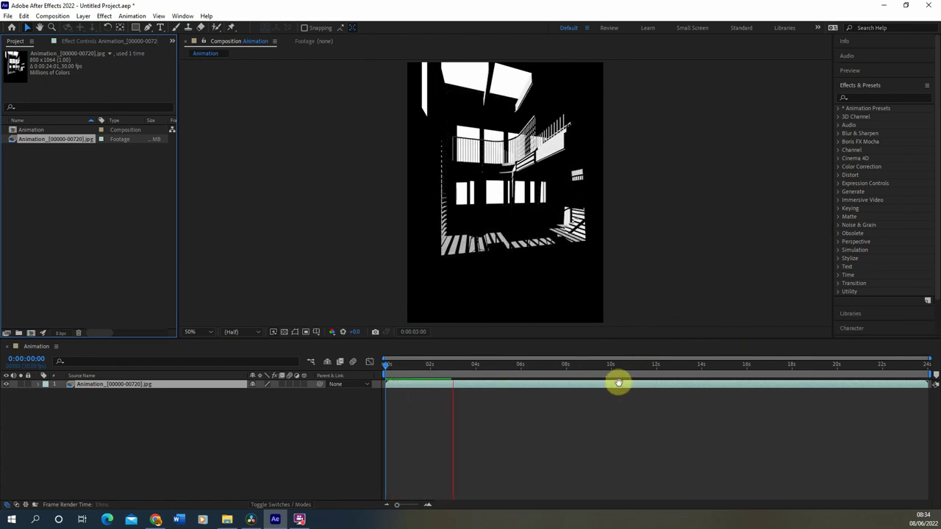
click(456, 367)
drag(454, 368, 298, 456)
Import Drawing_Colour-01 from the 03_SunAnimation folder into the project and place it beneath the Animation sequence layer in the timeline.
click(227, 520)
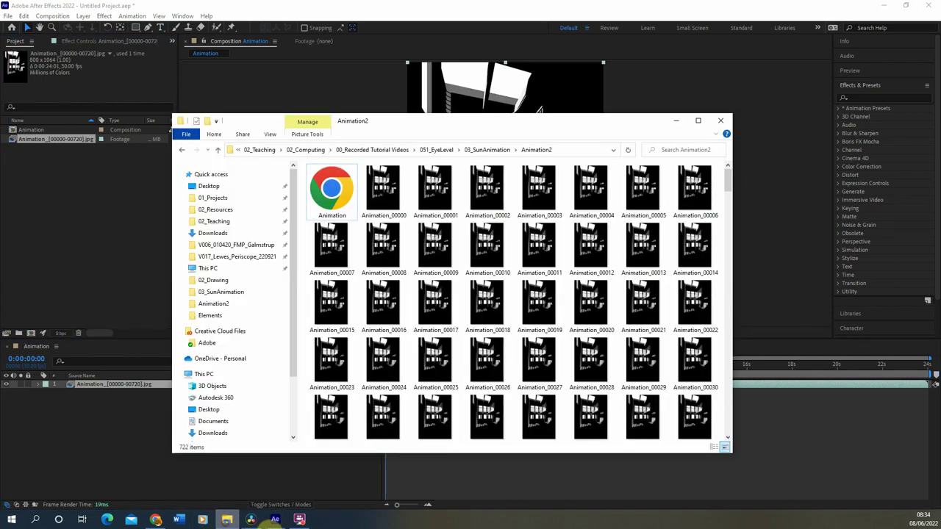
click(488, 151)
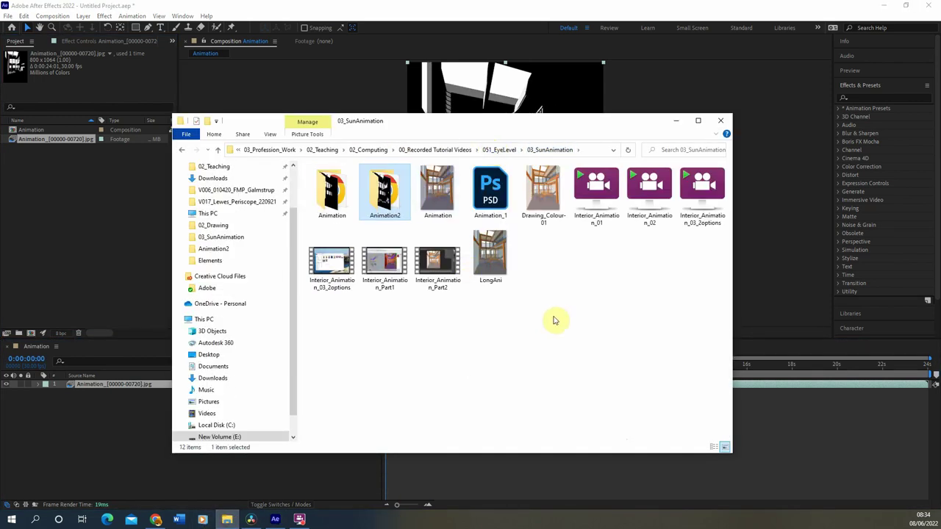
click(548, 217)
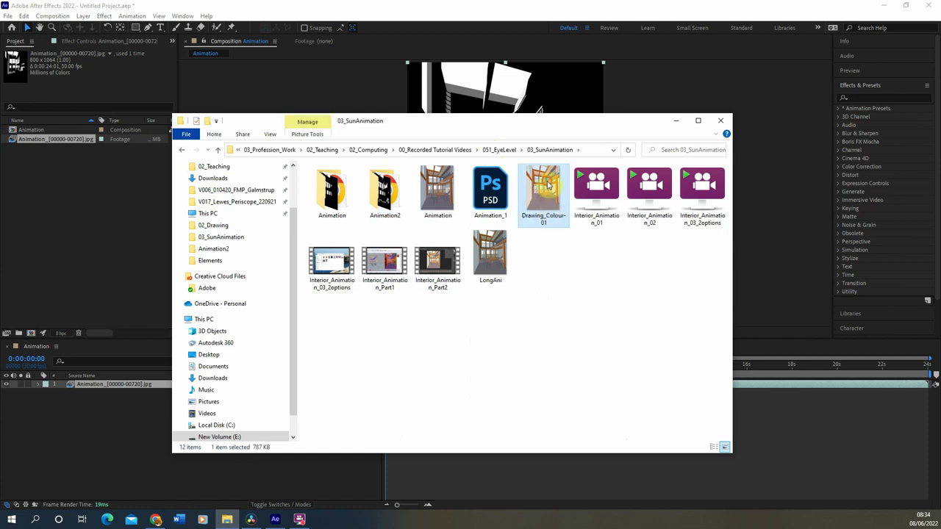
drag(547, 186, 103, 177)
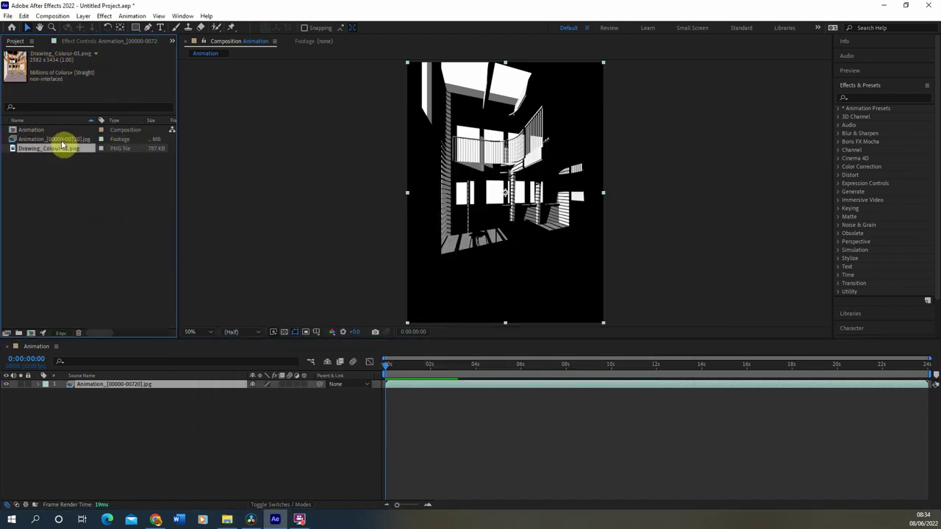
drag(63, 145, 116, 400)
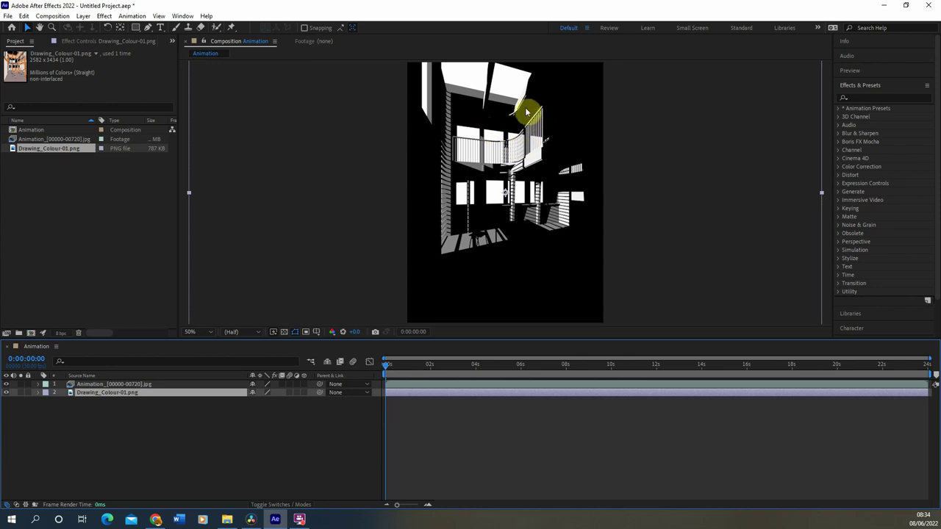
Set the blending mode of the Animation sequence layer to Multiply.
click(81, 391)
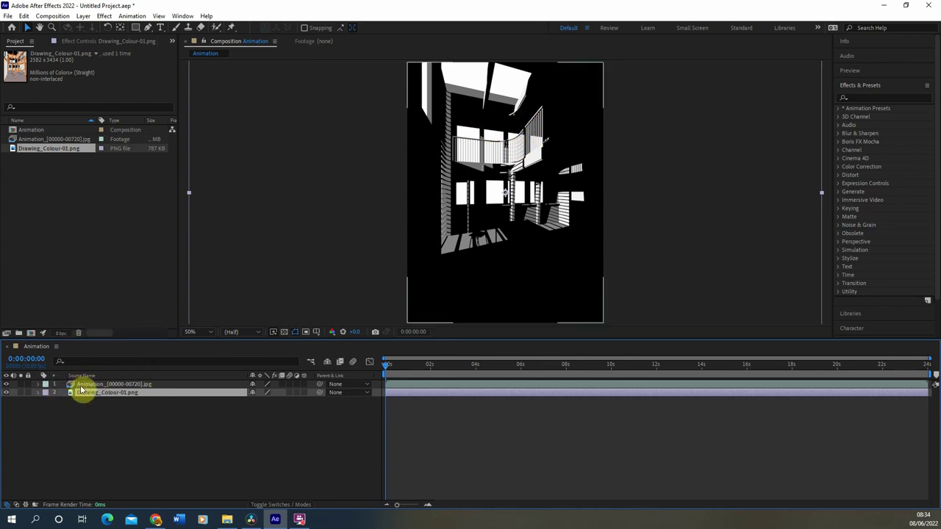
click(97, 386)
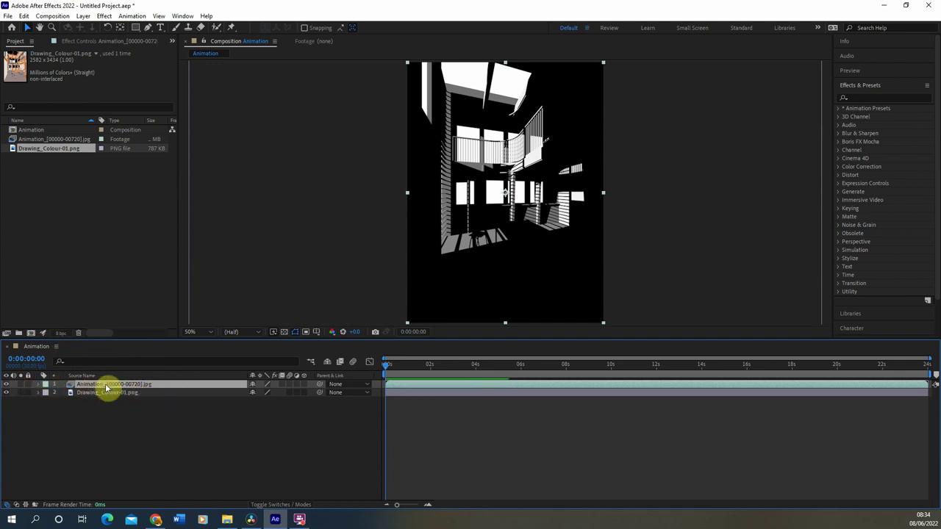
click(84, 16)
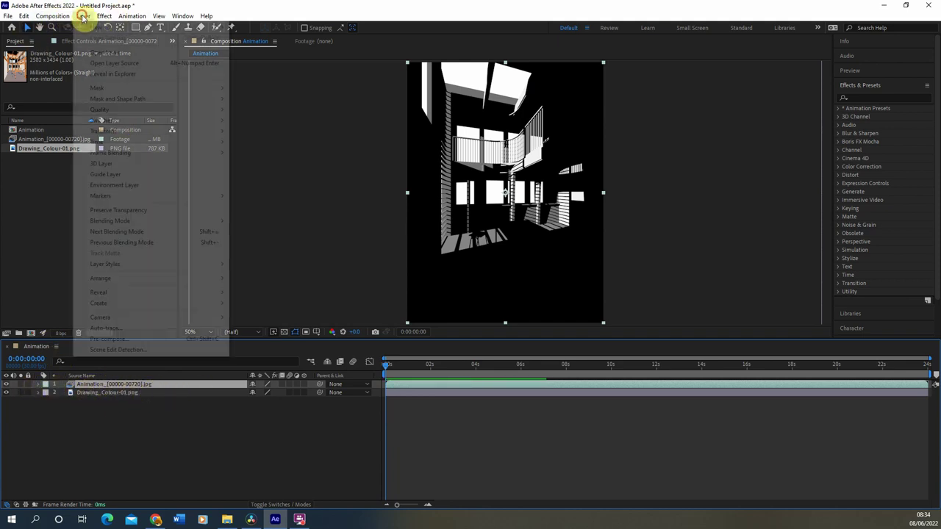
mouse_move(209, 221)
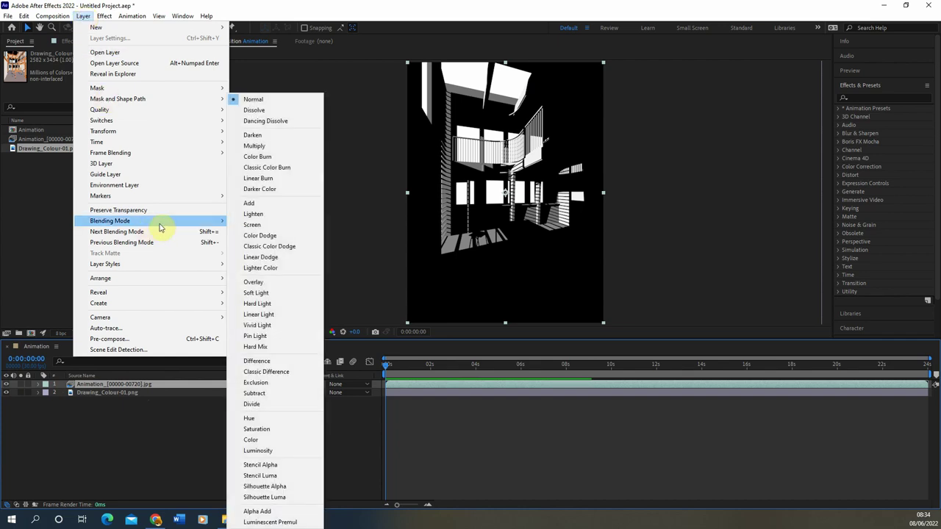
click(252, 146)
Reduce the Animation sequence layer's opacity to 50%.
click(44, 384)
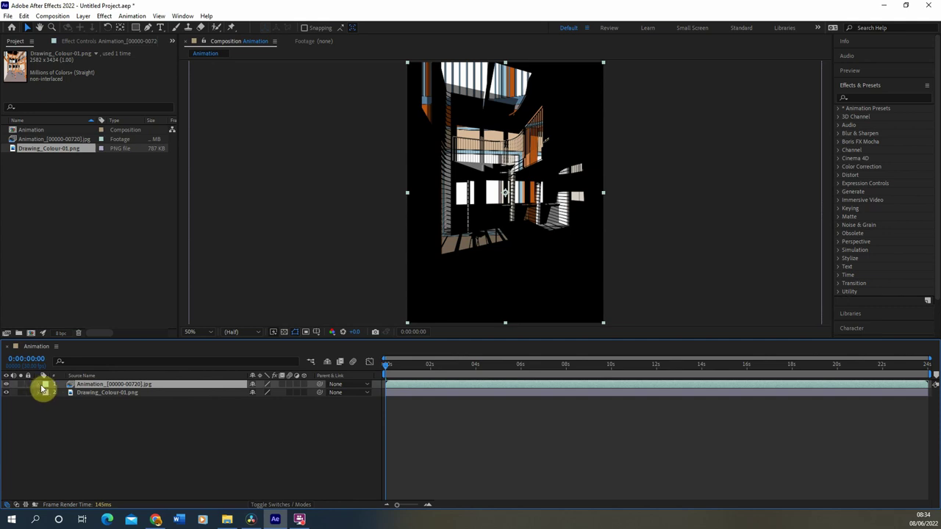
click(41, 385)
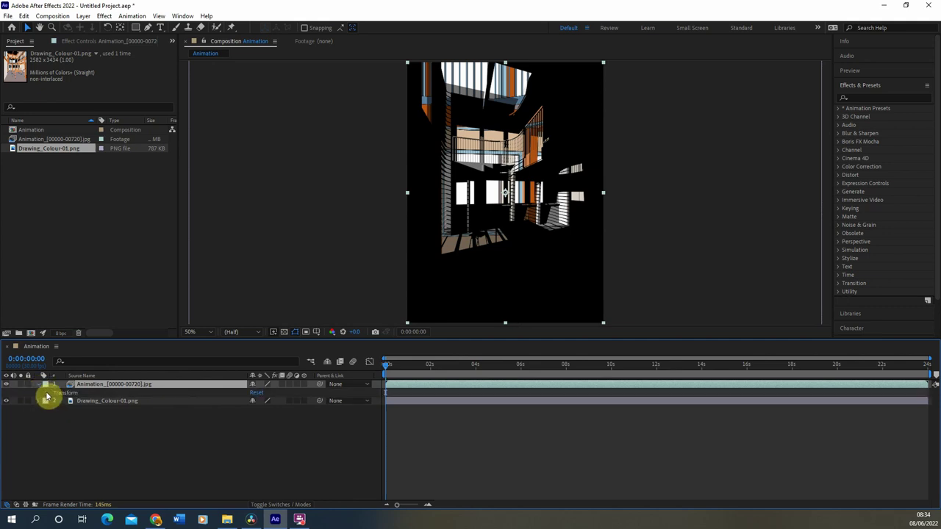
click(47, 394)
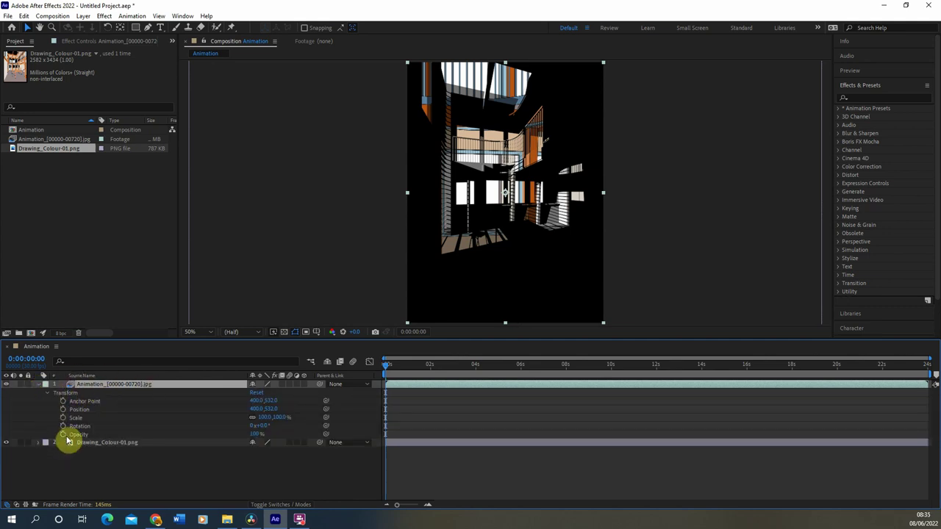
drag(256, 436, 234, 439)
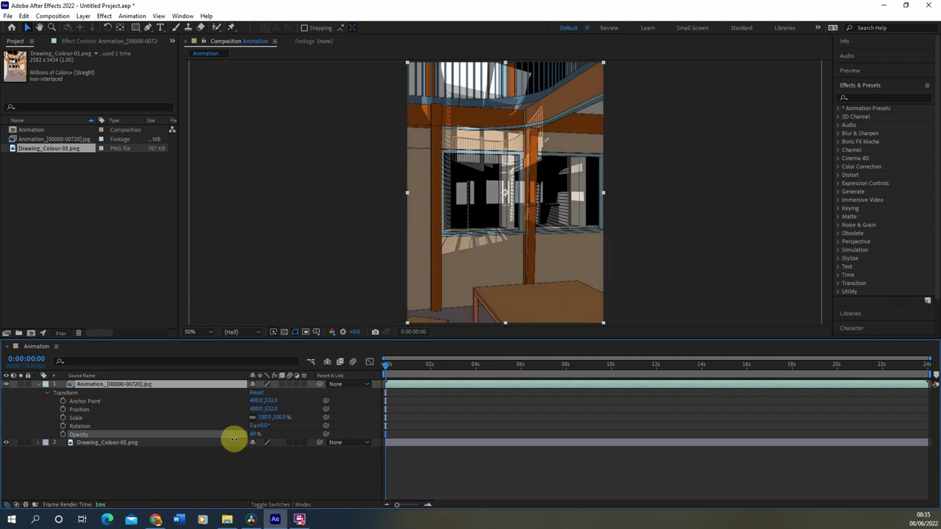
key(Return)
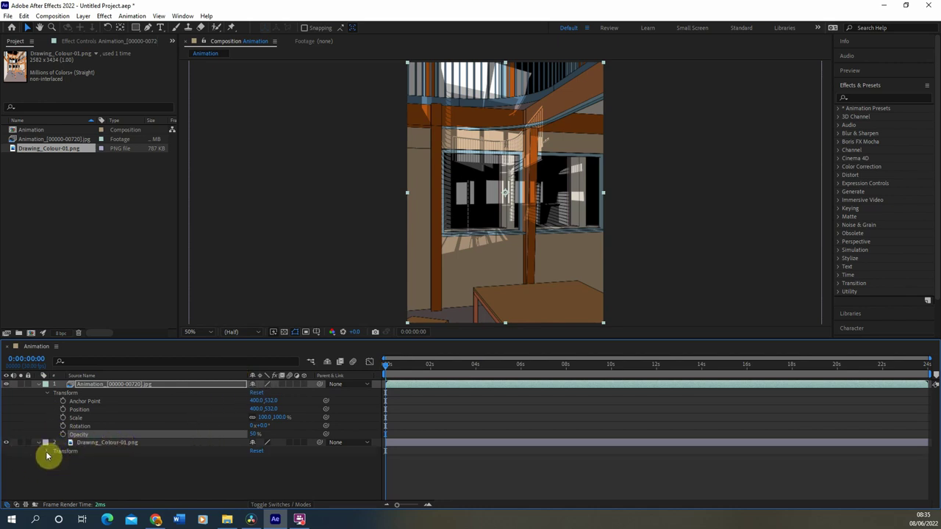
Scale the Drawing_Colour-01 layer to 31% to fit the composition, and return the playhead to the start.
click(47, 454)
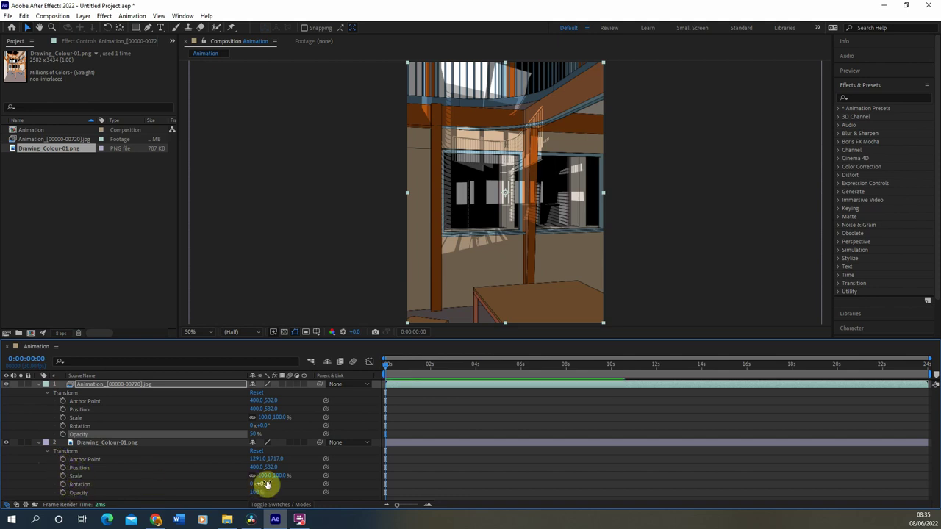
drag(280, 479, 251, 479)
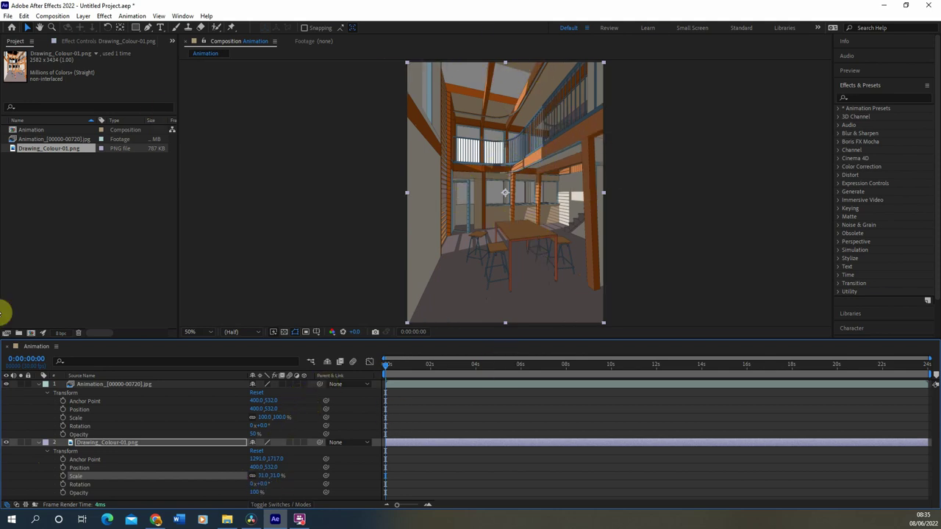
drag(397, 368, 373, 375)
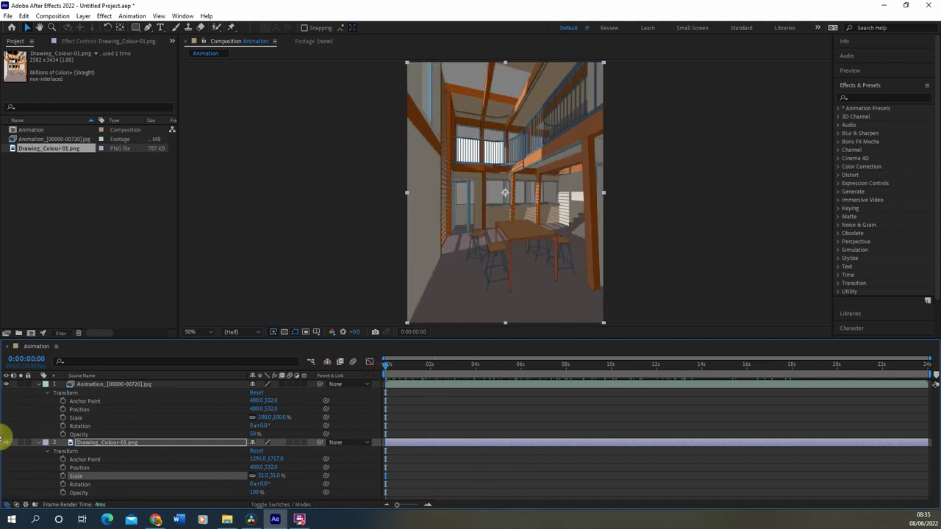
click(39, 443)
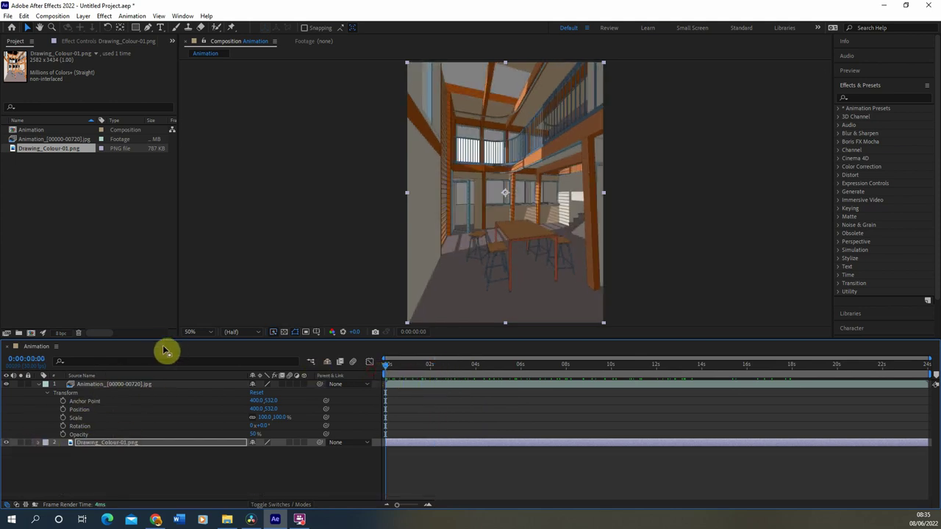
Apply the Hue/Saturation colour correction effect to the Animation sequence layer.
click(136, 385)
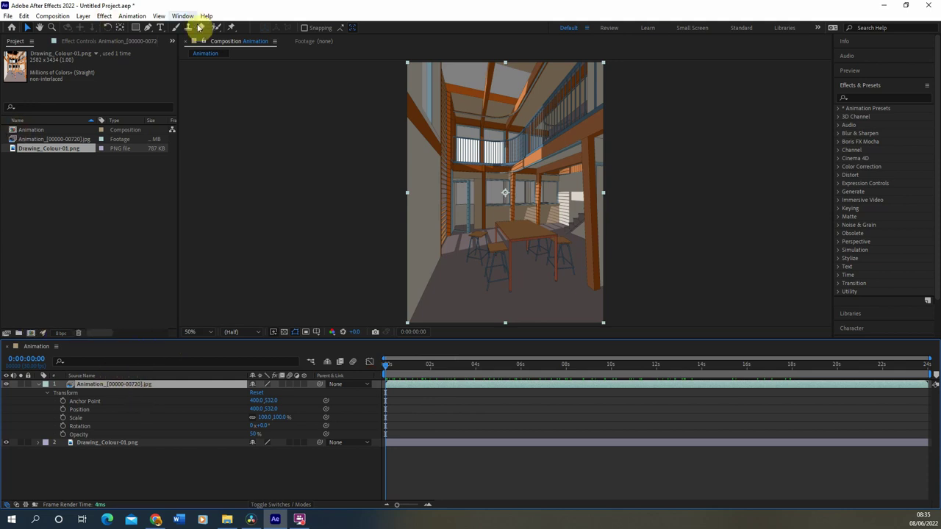
click(103, 16)
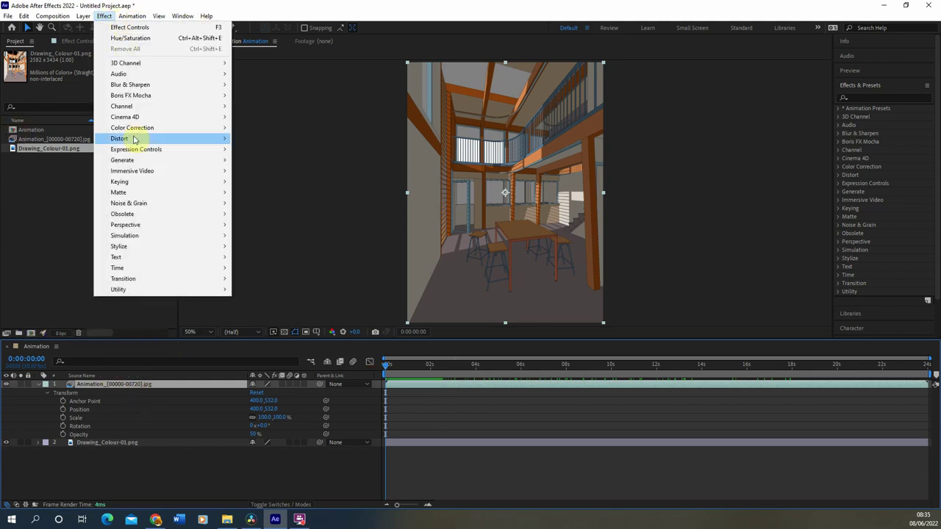
mouse_move(143, 129)
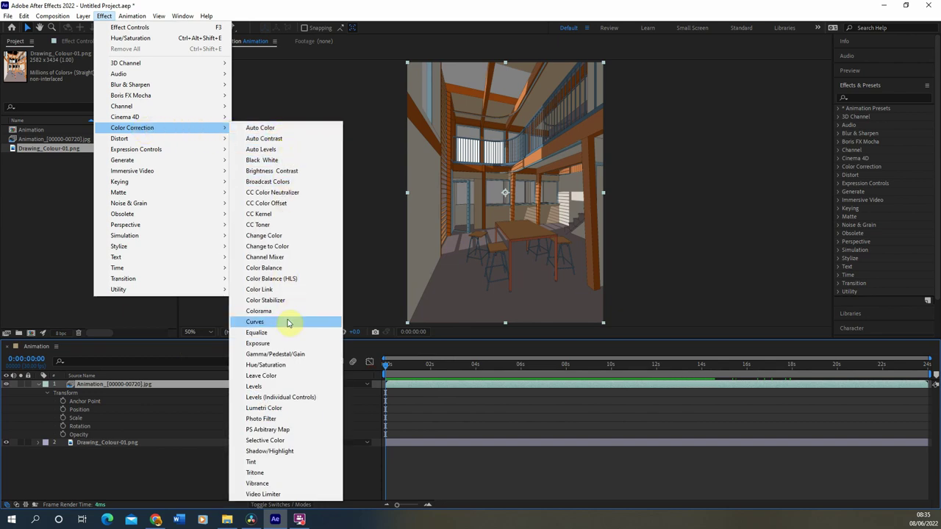
click(284, 366)
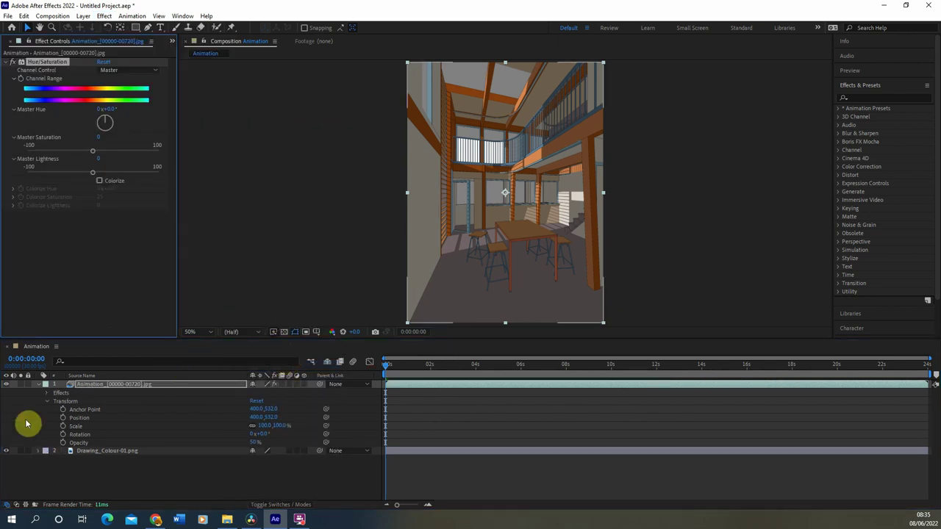
Colorize the Animation sequence layer with hue 206°, saturation 44 and lightness 25, and preview the tinted shadows in playback.
click(100, 182)
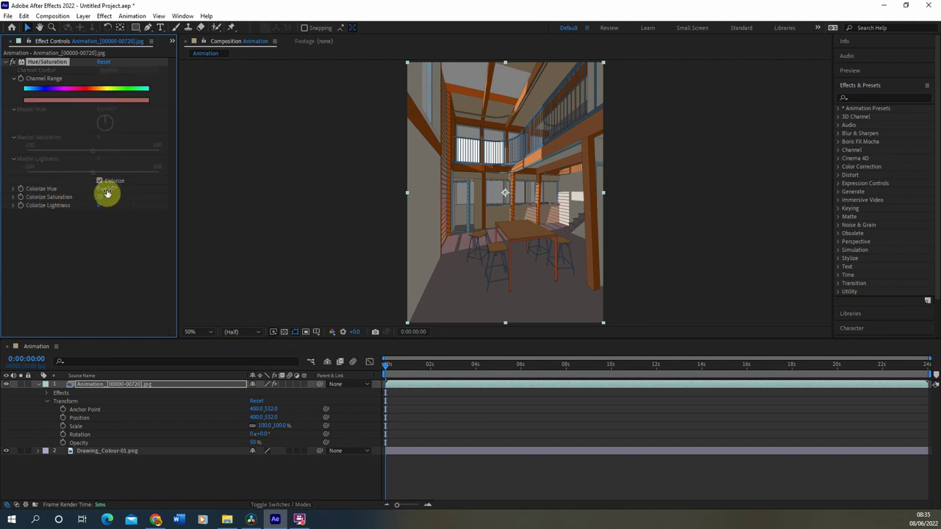
mouse_move(128, 193)
mouse_down()
mouse_move(117, 190)
mouse_move(140, 190)
mouse_move(113, 189)
mouse_up()
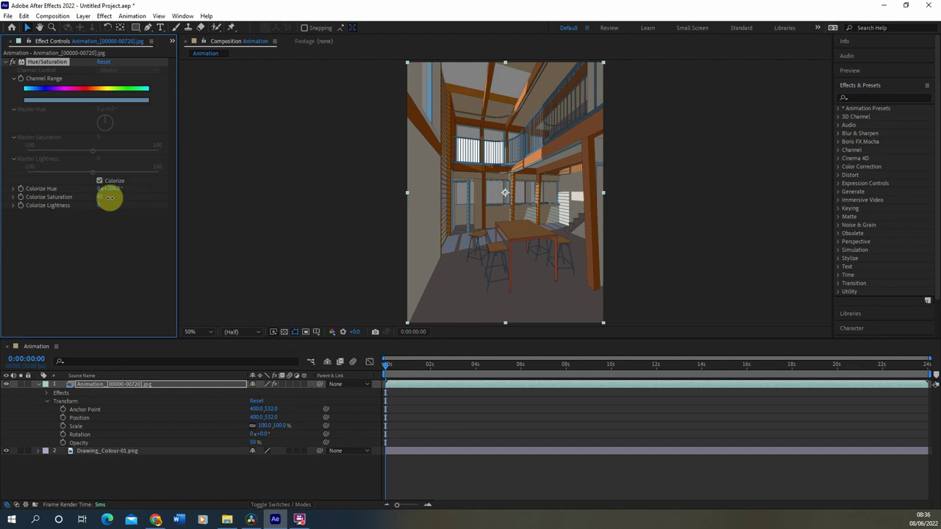
mouse_move(98, 206)
mouse_down()
mouse_move(122, 204)
mouse_move(106, 203)
mouse_up()
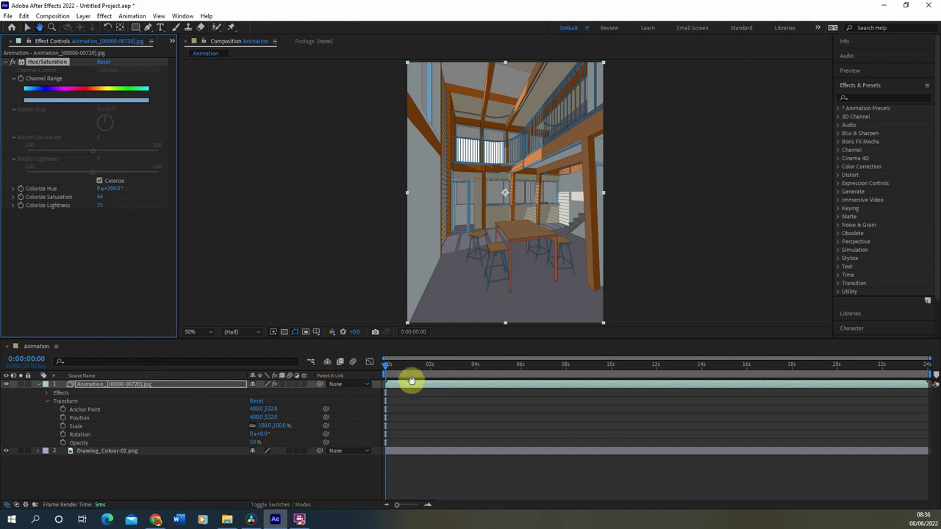
key(space)
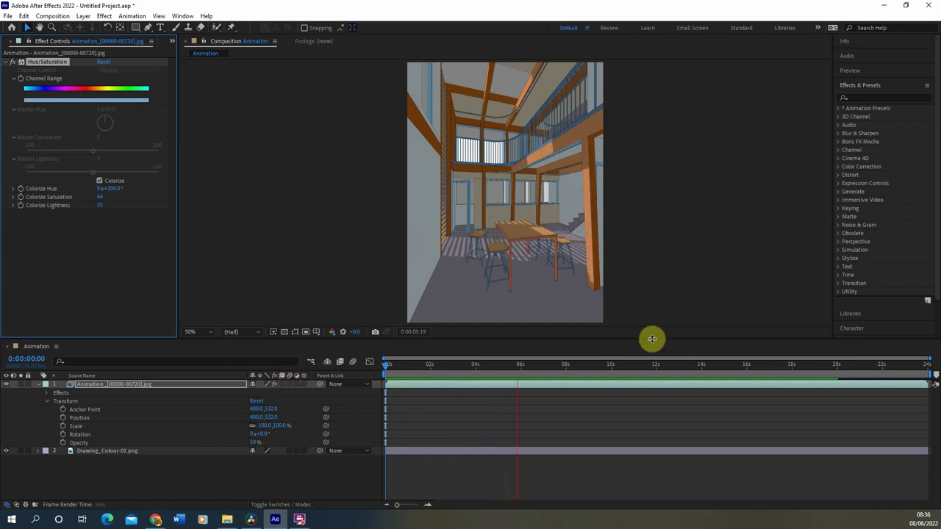
key(space)
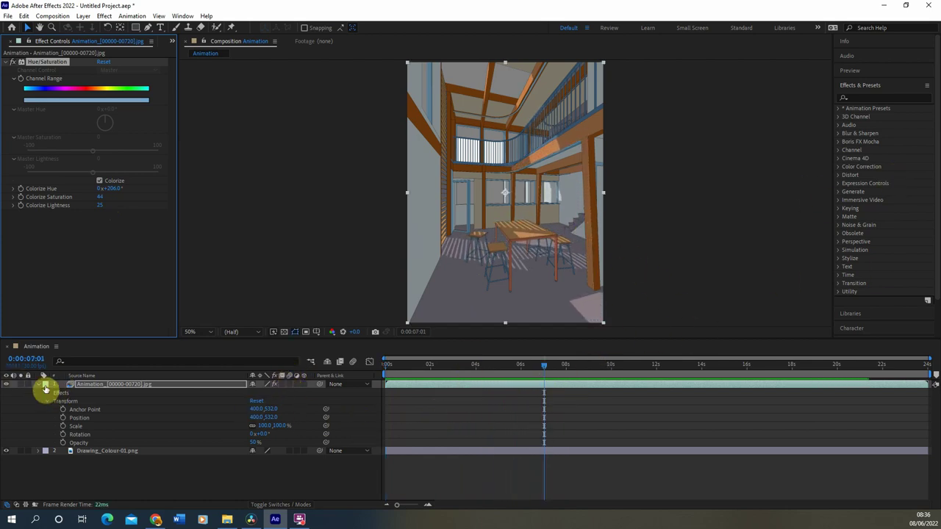
Collapse the sequence layer's properties and send the Animation composition to the Adobe Media Encoder queue.
click(39, 385)
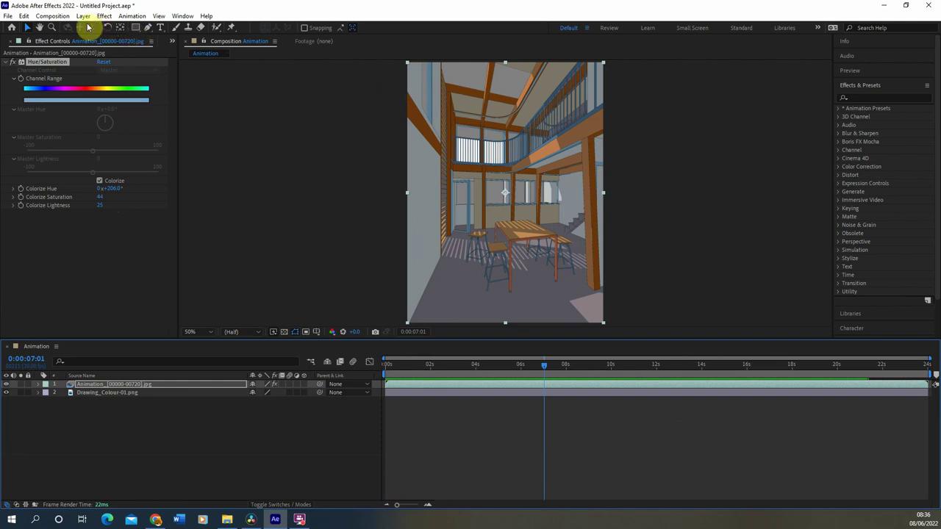
click(58, 17)
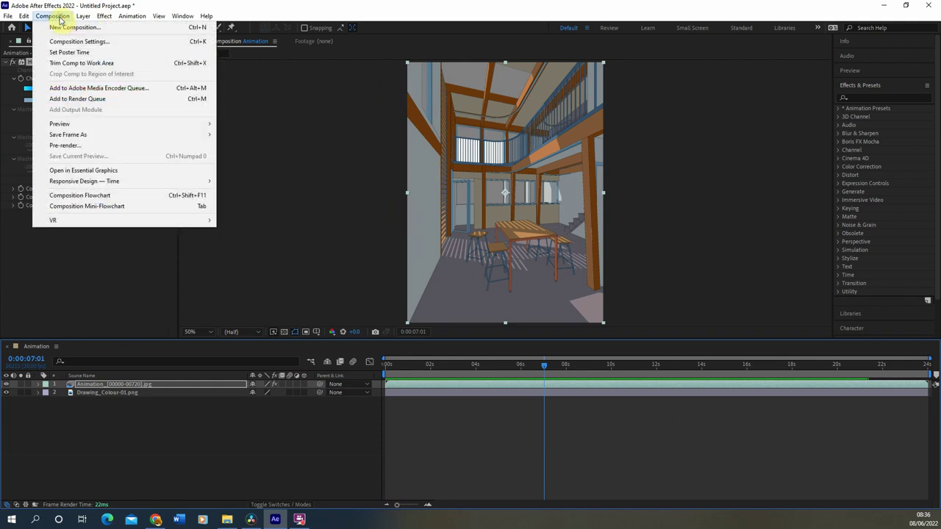
click(122, 91)
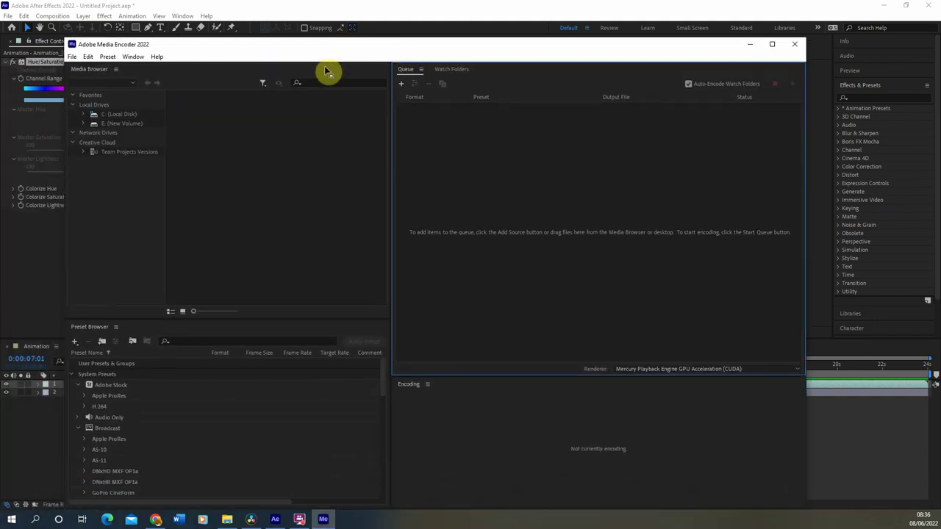
drag(361, 47, 348, 37)
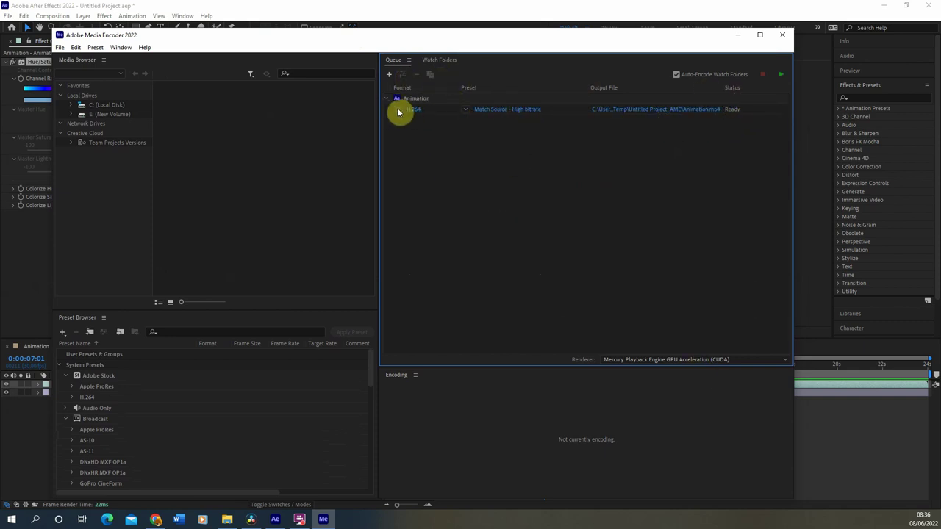
Choose H.264 as the queued composition's format and save its output file as Animation in the Untitled Project_AME folder.
click(400, 111)
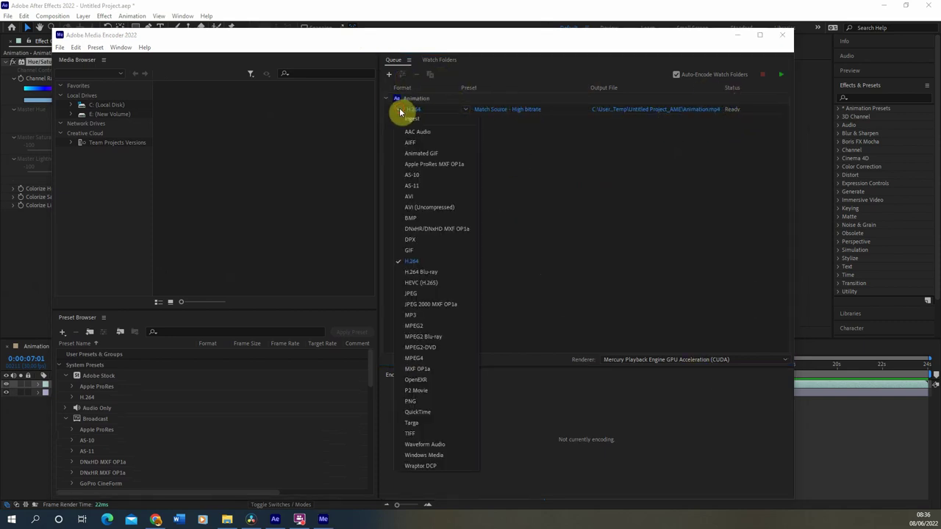
click(433, 262)
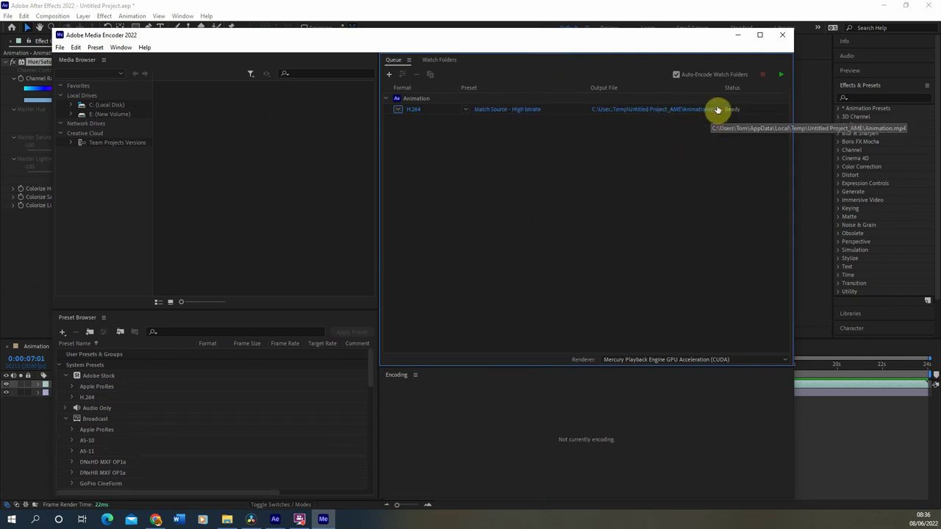
click(644, 110)
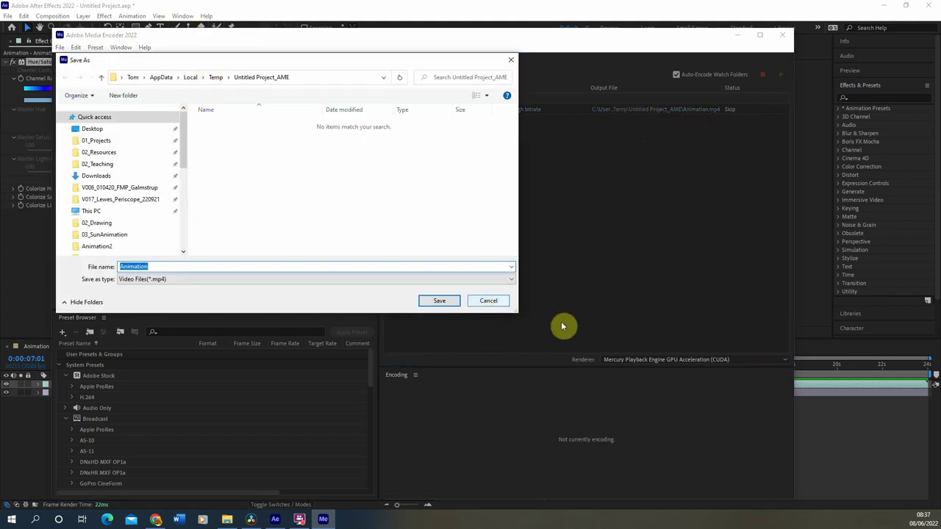
click(441, 301)
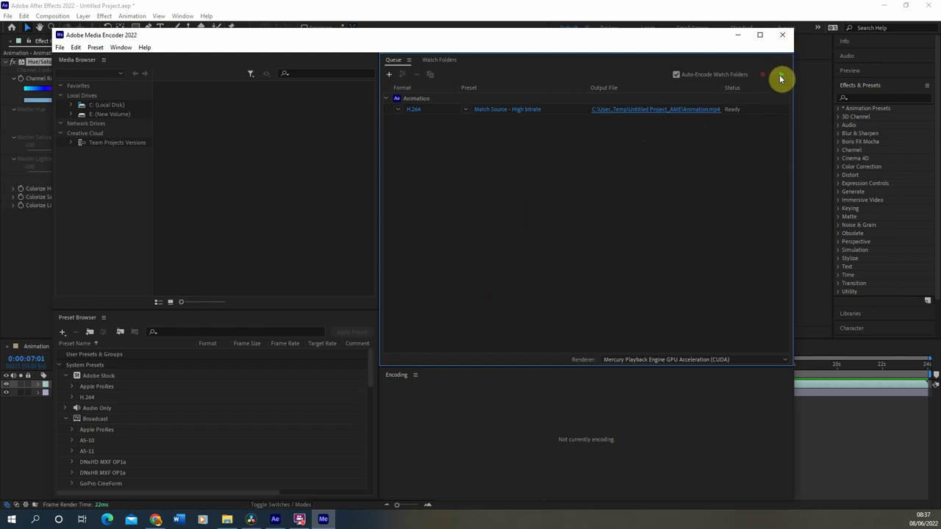